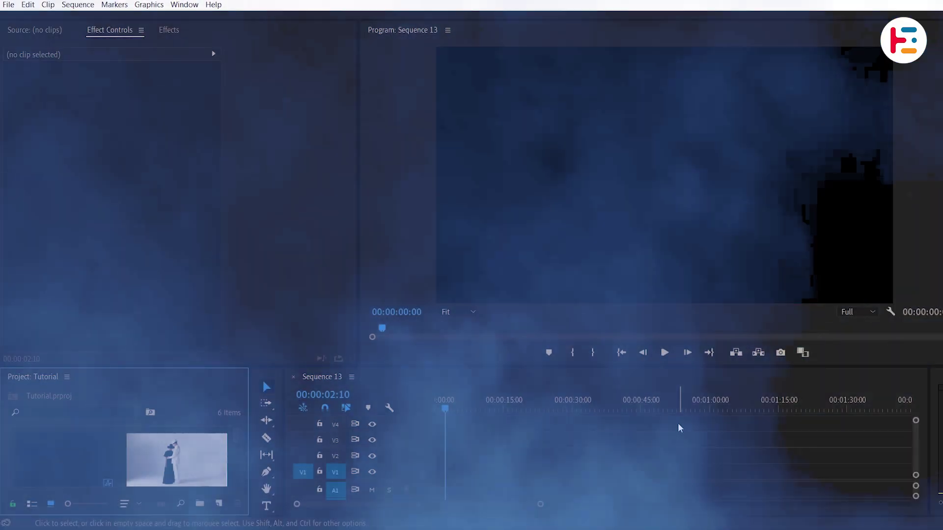
Step: Place Clip 1.mp4 to Clip 5.mp4 end to end on track V1 and select all five in the timeline
key("grave")
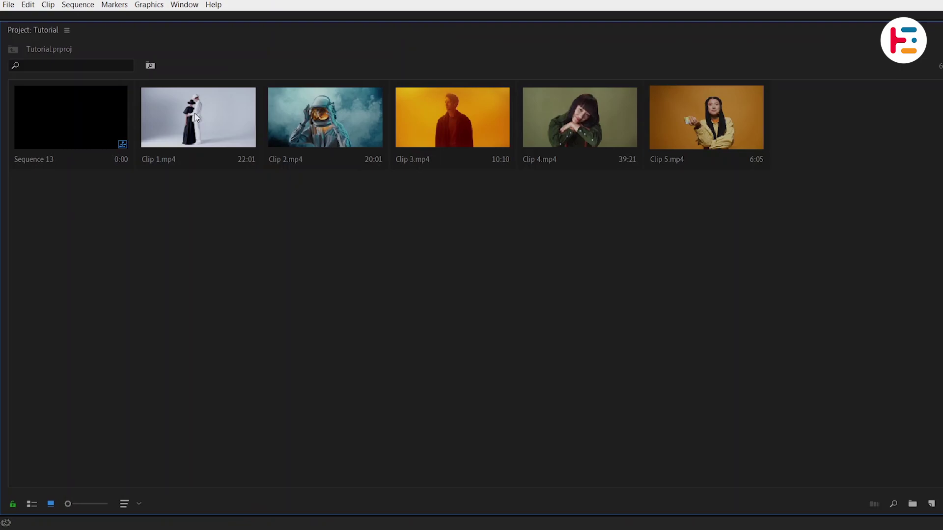
left_click(195, 115)
left_click(311, 120)
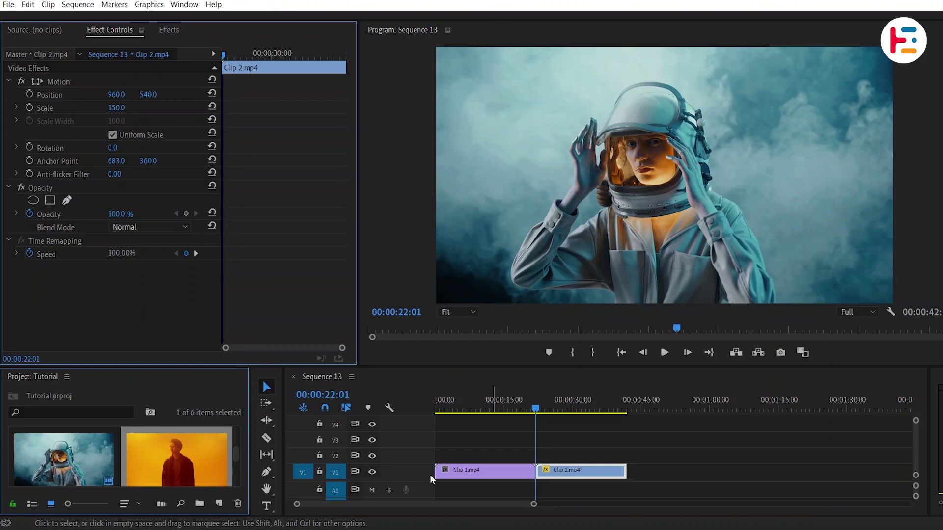
left_click_drag(184, 460, 638, 469)
key("Down")
scroll(178, 460, "down", 2)
left_click_drag(86, 452, 682, 462)
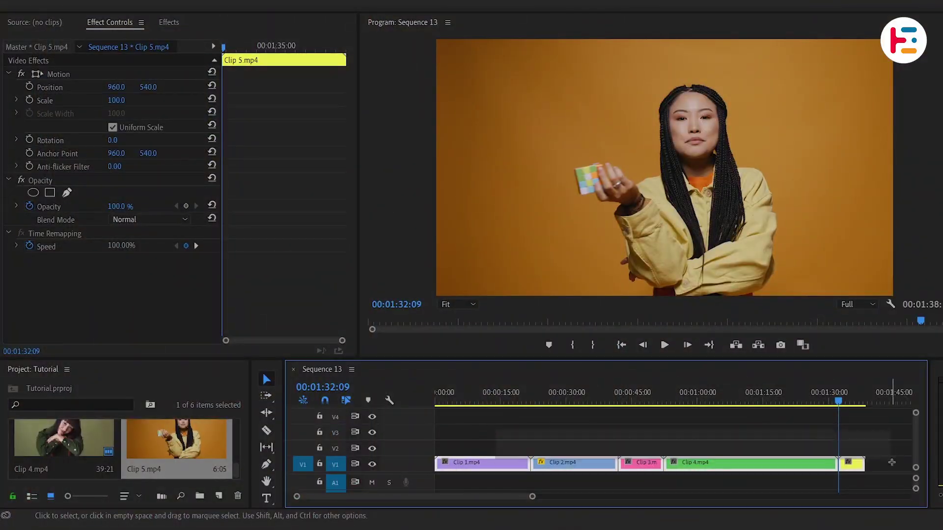
left_click_drag(493, 430, 867, 482)
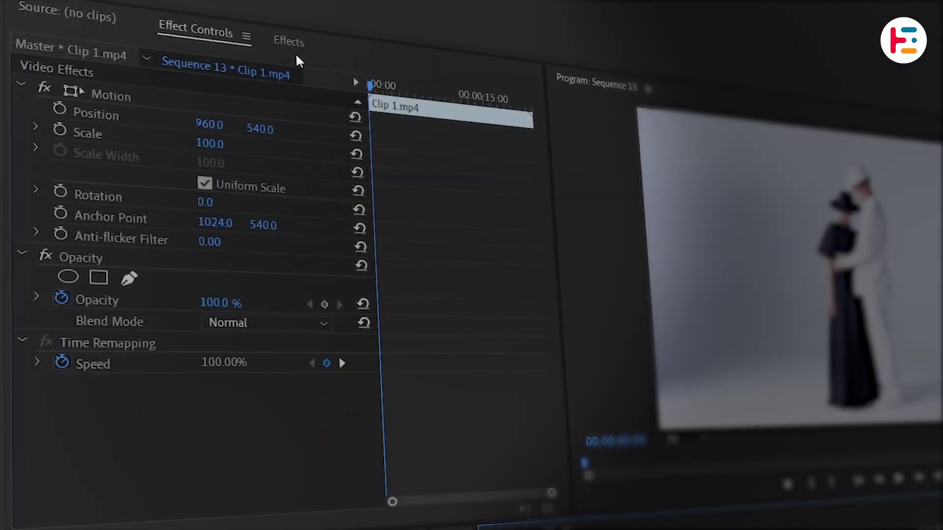
Step: Find the Transform video effect under Distort and apply it to Clip 1.mp4
left_click(284, 42)
left_click(193, 53)
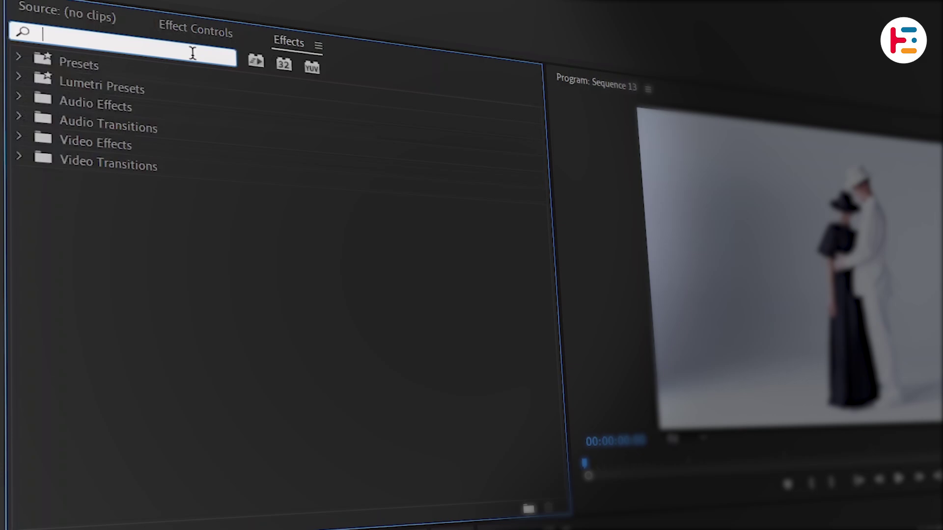
type("Transform")
left_click(134, 192)
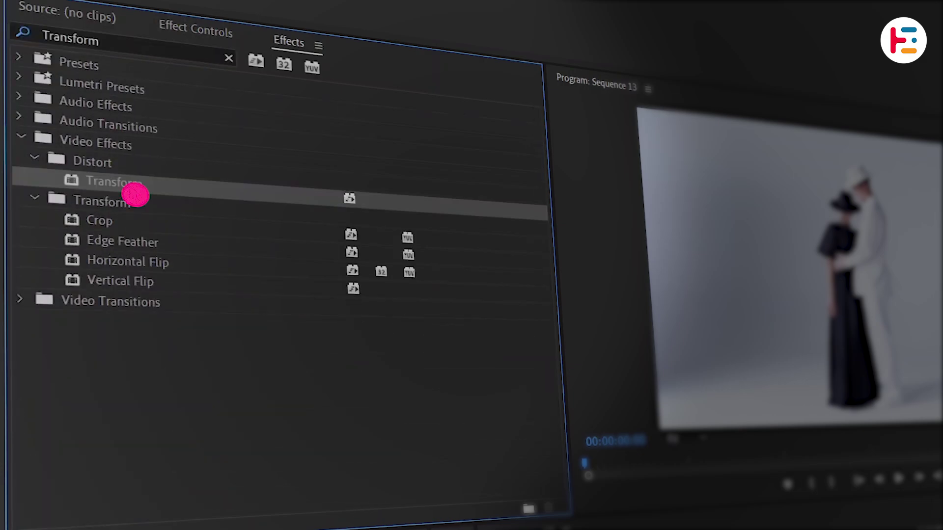
Step: Find the Crop video effect and apply it to Clip 1.mp4
double_click(131, 43)
type("Crop")
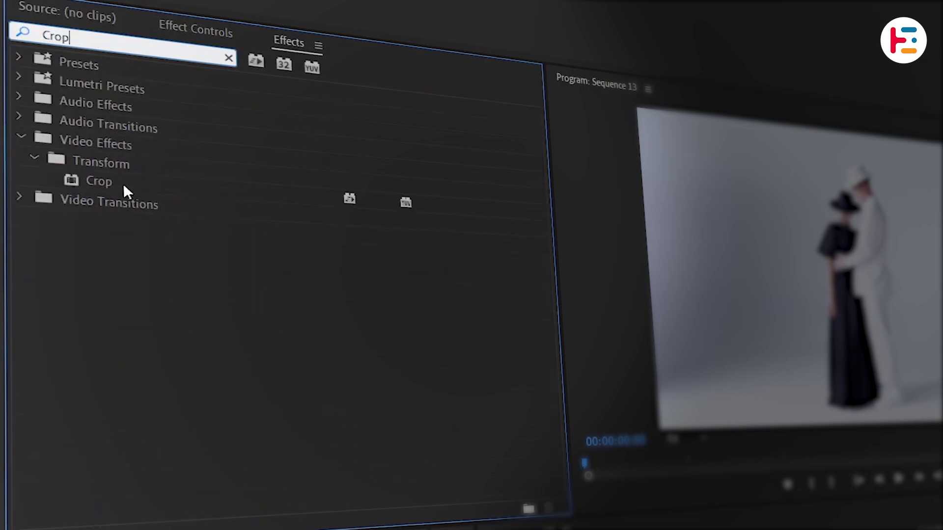
left_click(122, 183)
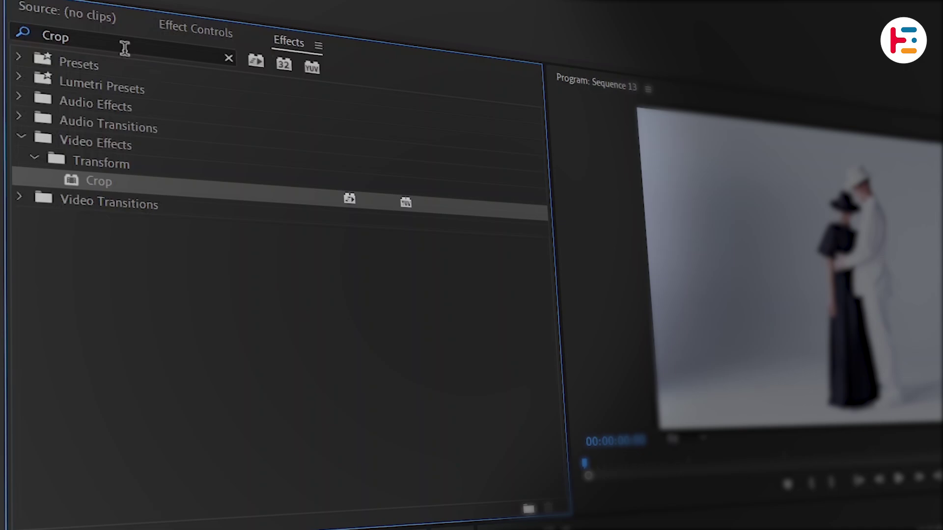
Step: Find the Roughen Edges video effect under Stylize and apply it to Clip 1.mp4
double_click(119, 44)
type("rough")
left_click(138, 187)
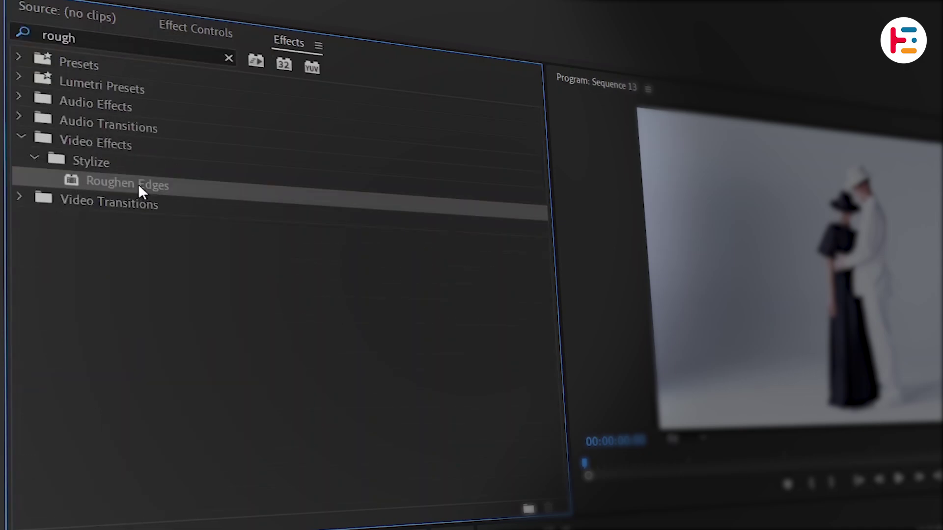
Step: Set Clip 1.mp4's Motion Scale to 90 and its Roughen Edges Border to 71
left_click(205, 40)
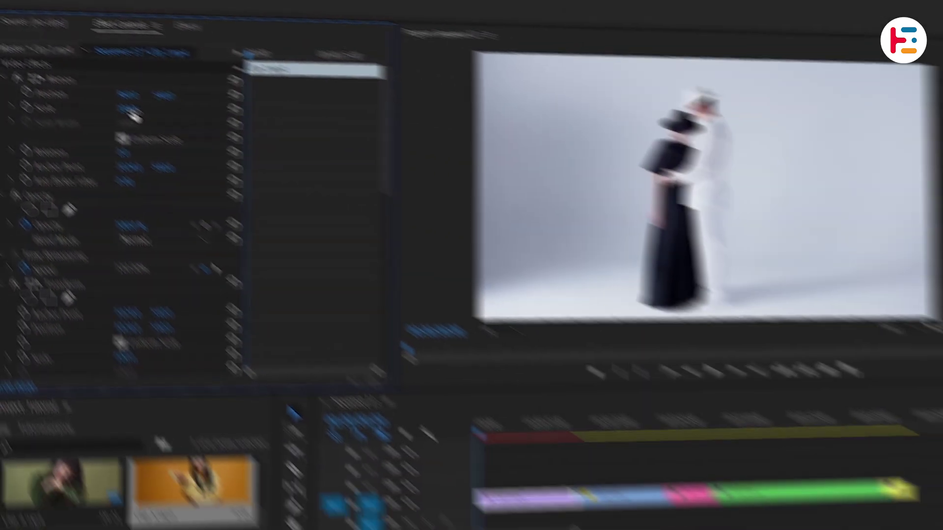
left_click_drag(212, 144, 209, 144)
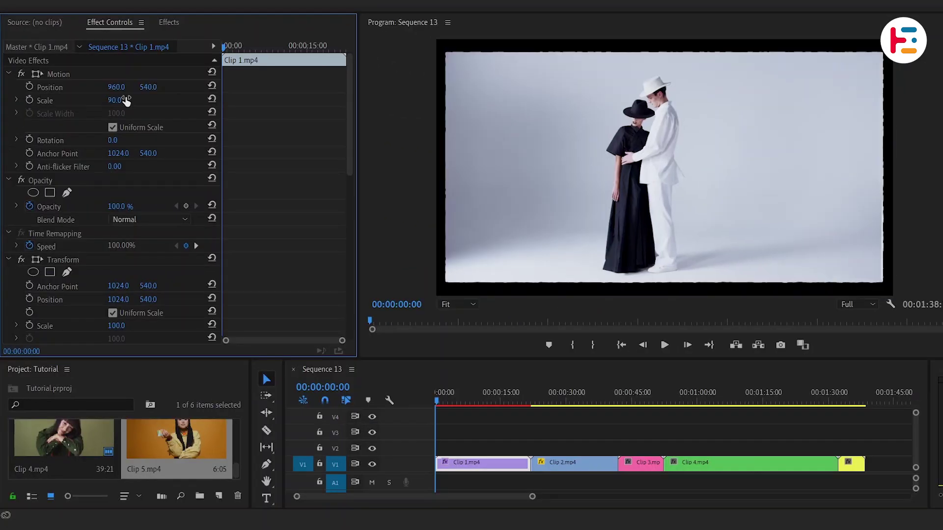
scroll(263, 236, "down", 10)
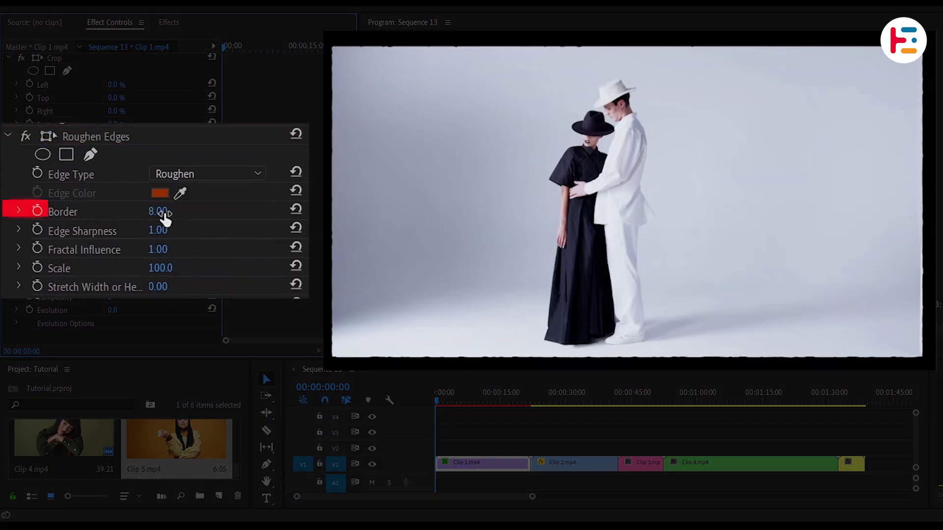
left_click_drag(158, 211, 172, 225)
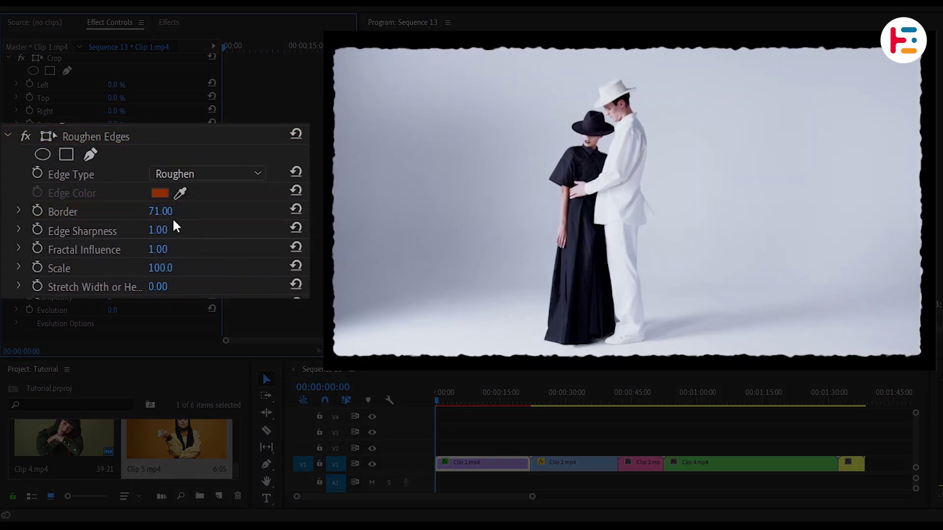
Step: Set the Roughen Edges Edge Sharpness to 10 and Fractal Influence to 0
left_click(156, 230)
type("10")
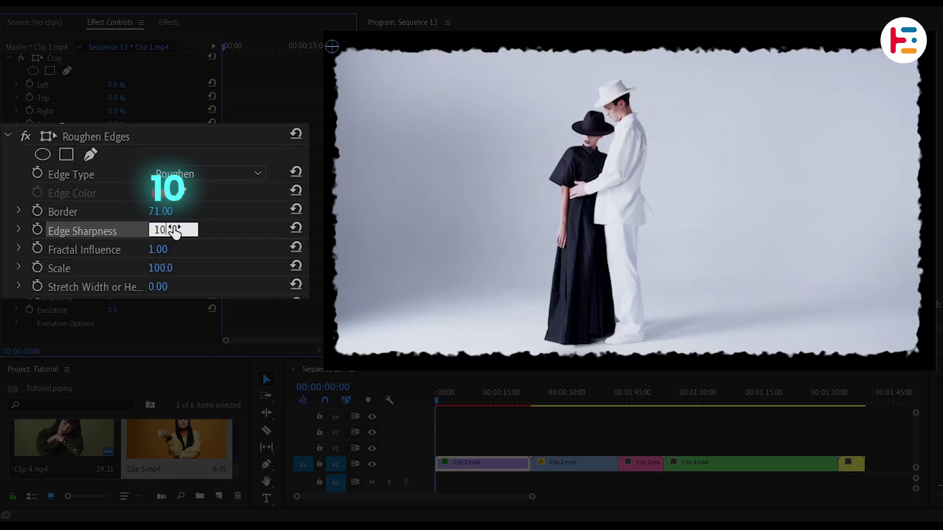
key("Return")
left_click(171, 249)
type("0")
key("Return")
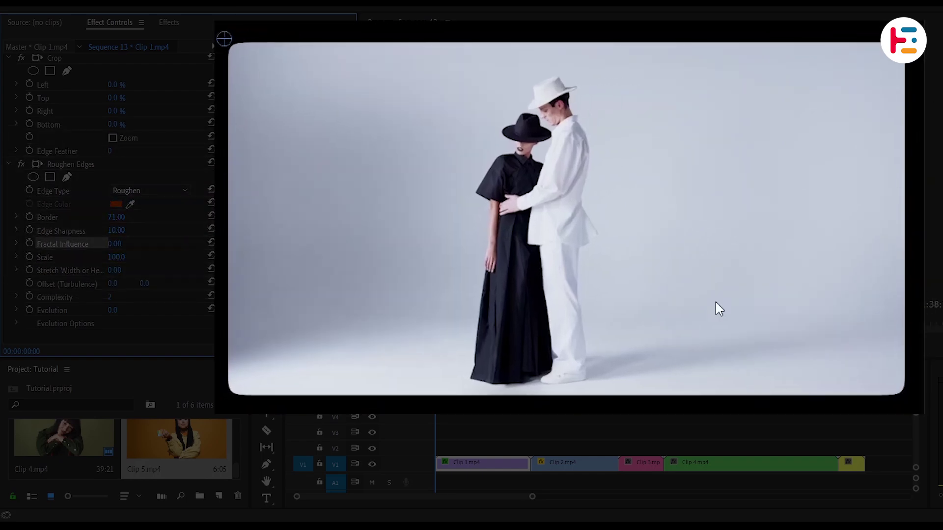
Step: Copy Clip 1.mp4 and paste only its Transform, Crop and Roughen Edges attributes onto the other four timeline clips
key("ctrl+c")
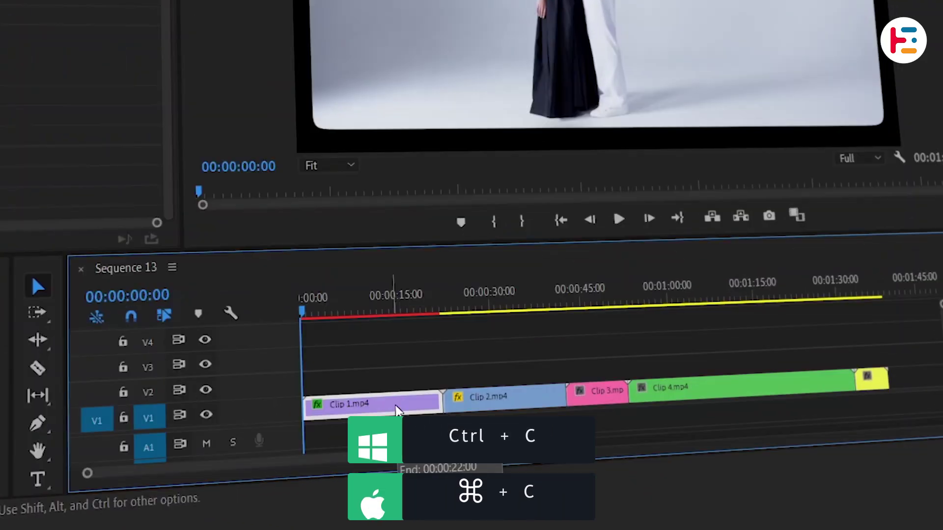
left_click_drag(476, 350, 871, 414)
right_click(381, 410)
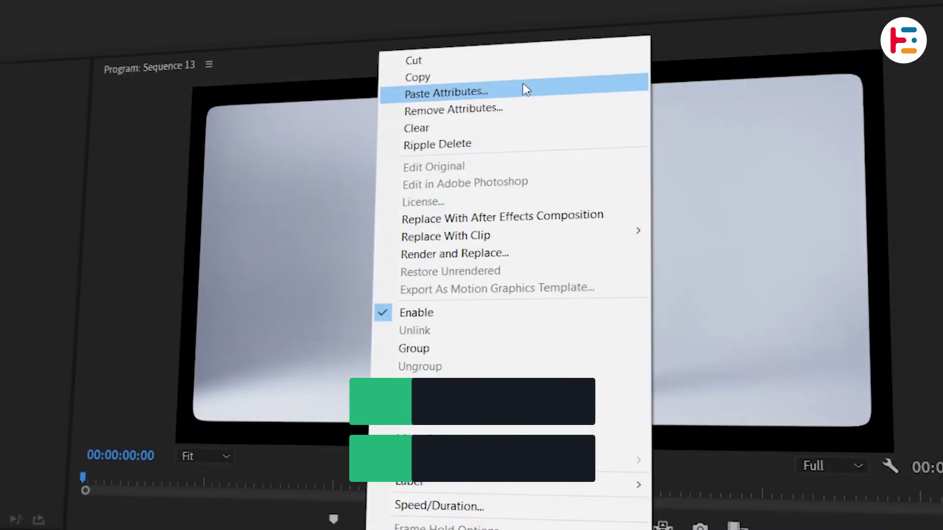
left_click(518, 93)
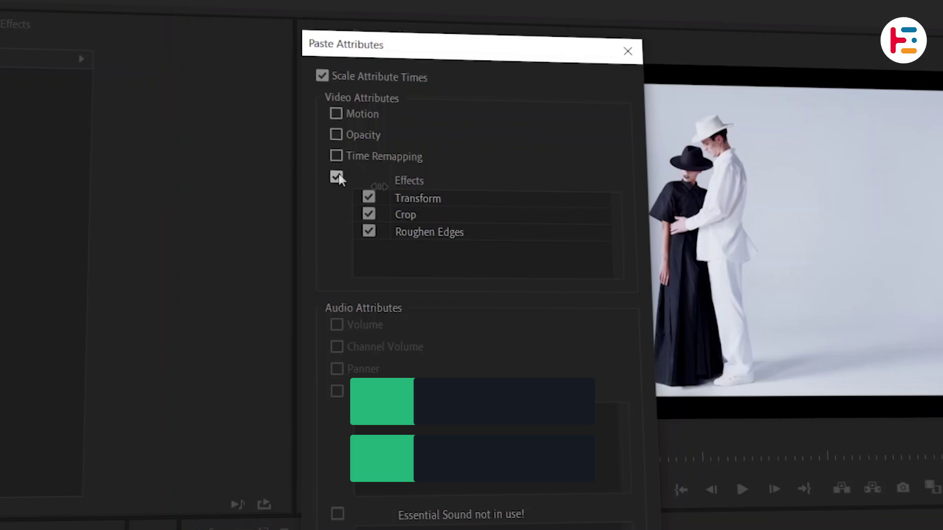
left_click(336, 177)
left_click(336, 177)
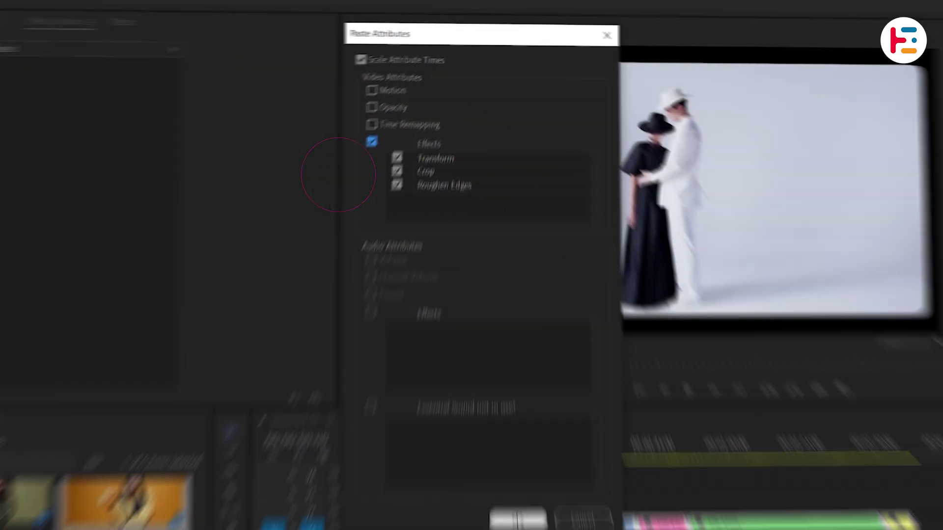
left_click(516, 518)
Step: Set Clip 1.mp4's Motion Scale to 103 so the footage fills the frame again
left_click(537, 401)
scroll(326, 253, "down", 3)
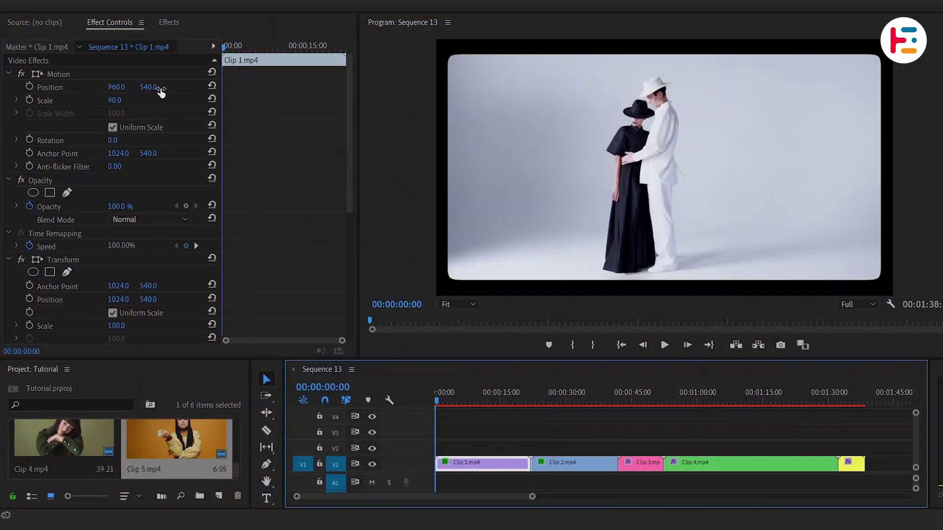
left_click(211, 99)
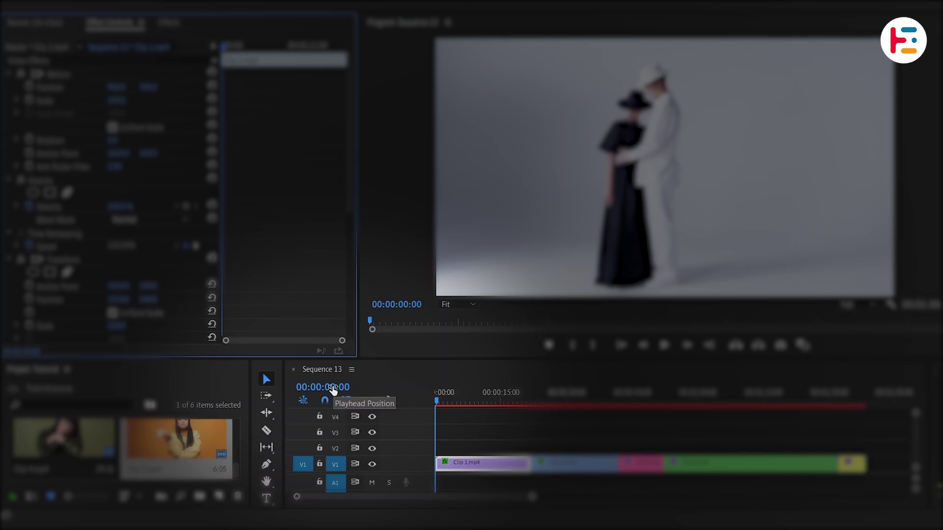
Step: Add a keyframe for the Transform effect's Position on Clip 1.mp4 at 00:00:01:00
left_click(332, 388)
type("1")
key("Return")
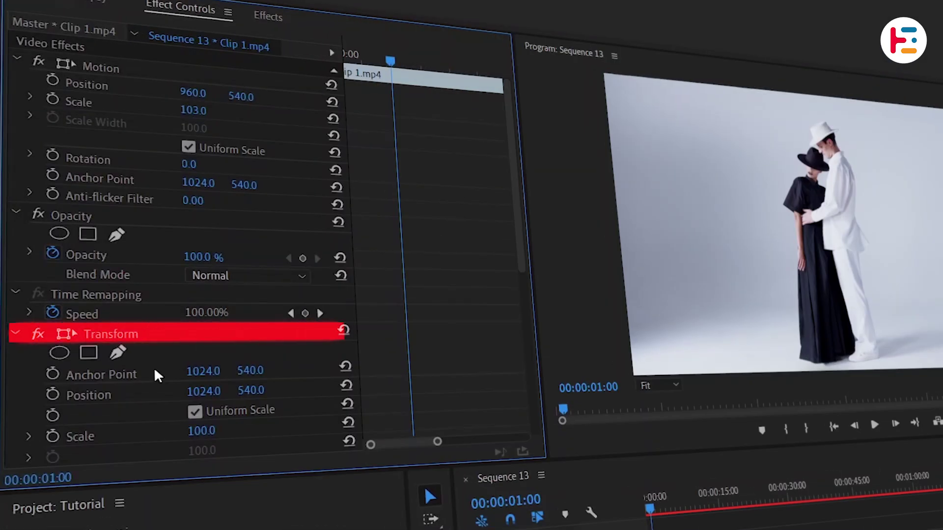
left_click(117, 338)
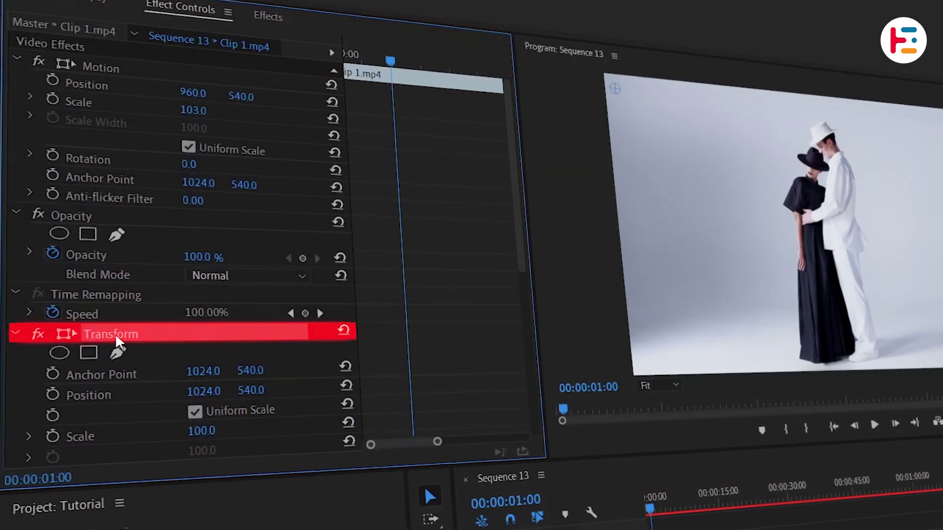
left_click(53, 394)
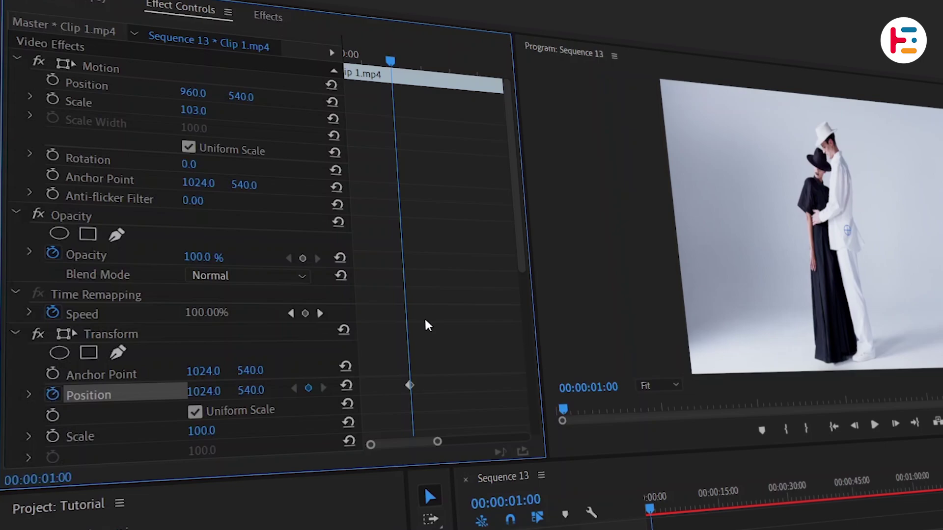
Step: Add keyframes for the Crop effect's Left, Top, Right and Bottom at 00:00:01:00
scroll(417, 322, "down", 8)
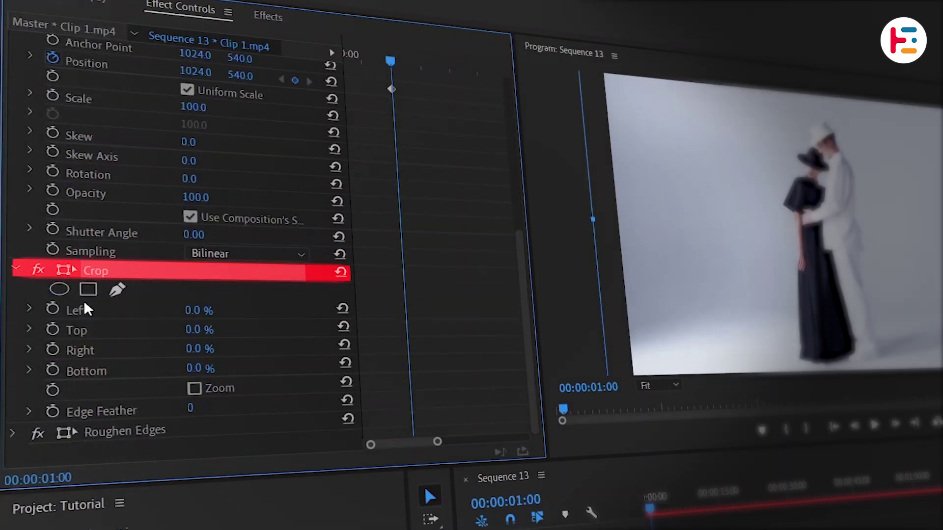
left_click(52, 310)
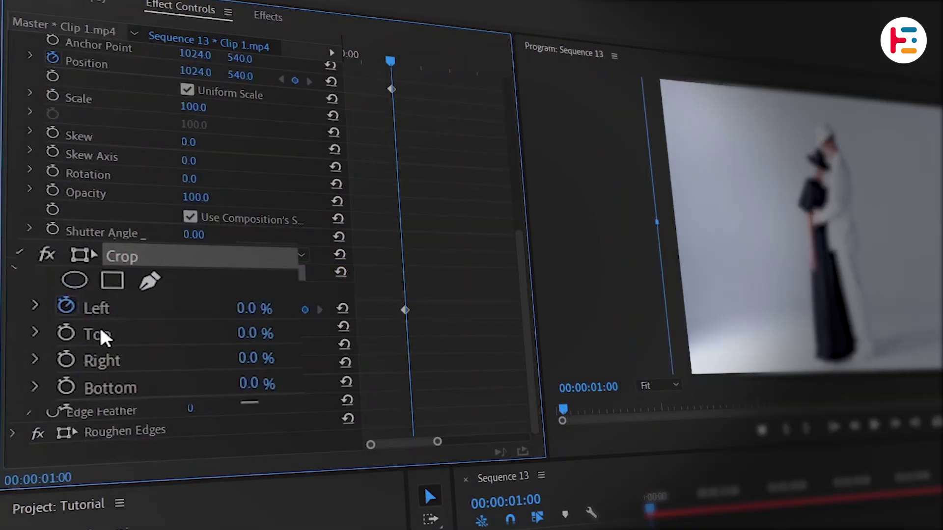
left_click(54, 333)
left_click(54, 360)
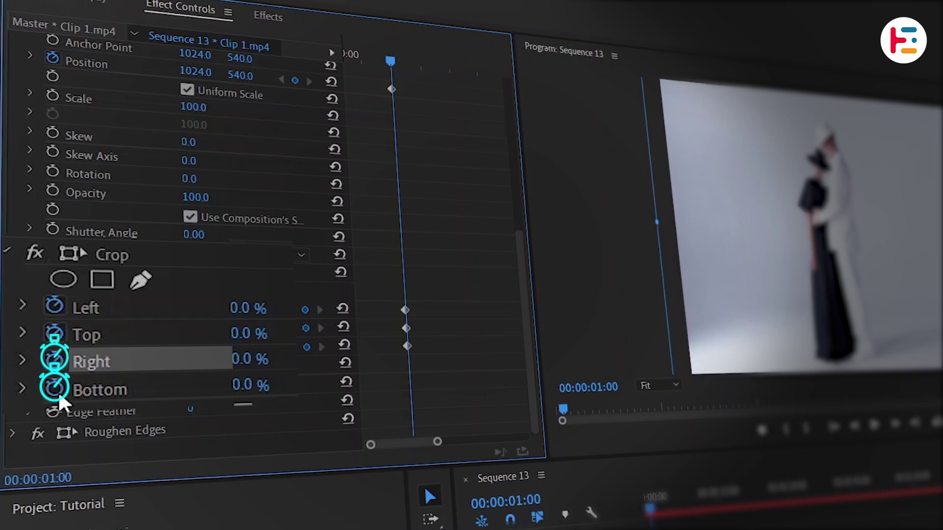
left_click(55, 388)
Step: At 00:00:02:10, set the Crop effect's Left and Right to 32%
left_click(521, 500)
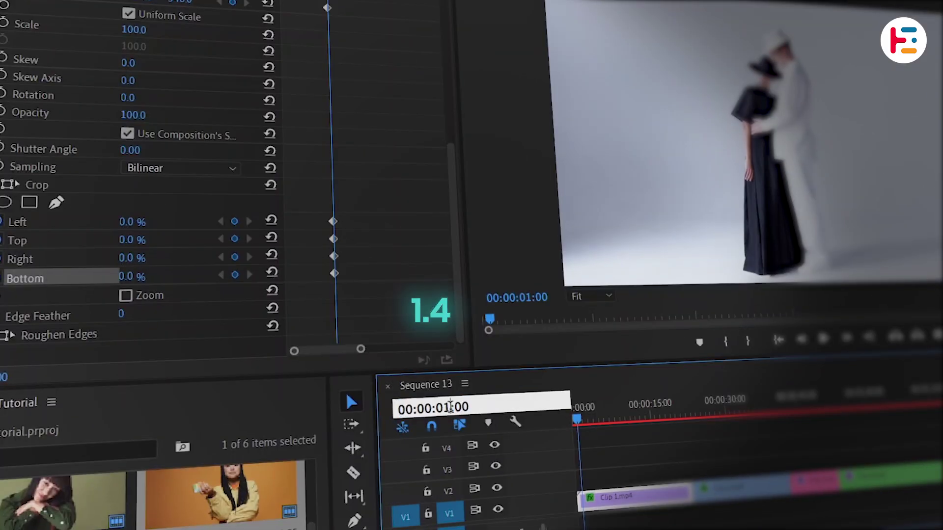
type("210")
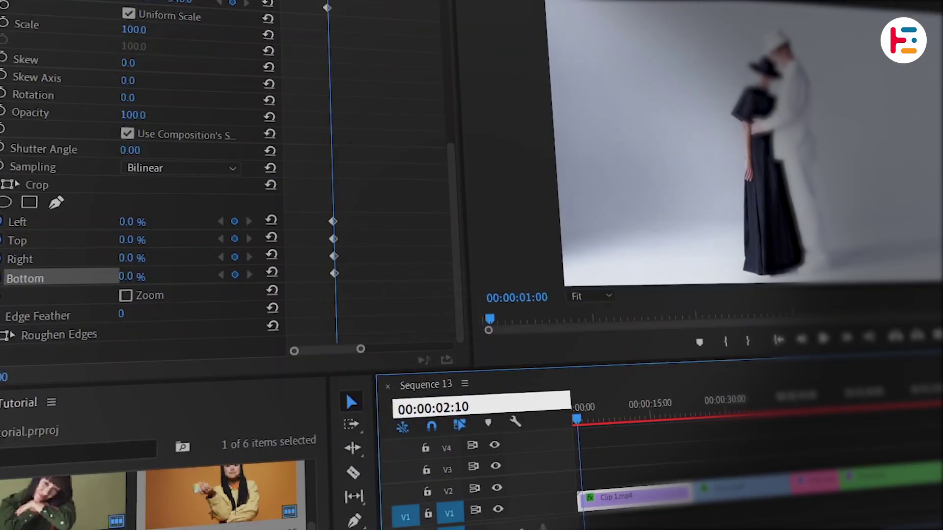
key("Return")
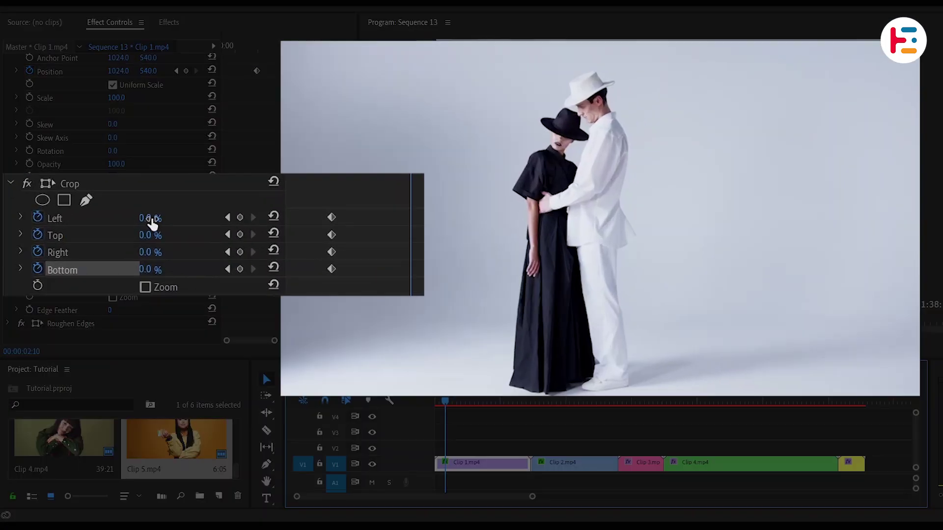
left_click_drag(149, 219, 166, 219)
left_click(152, 219)
type("32")
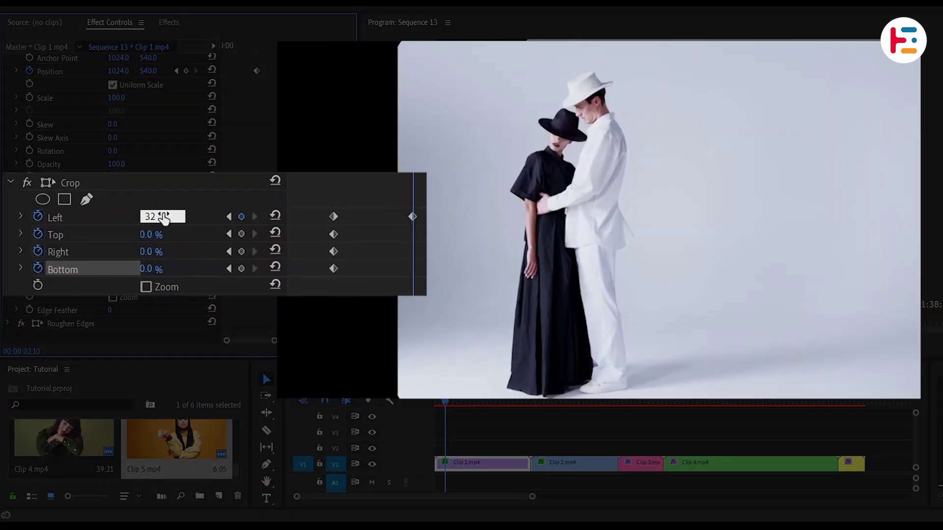
key("Return")
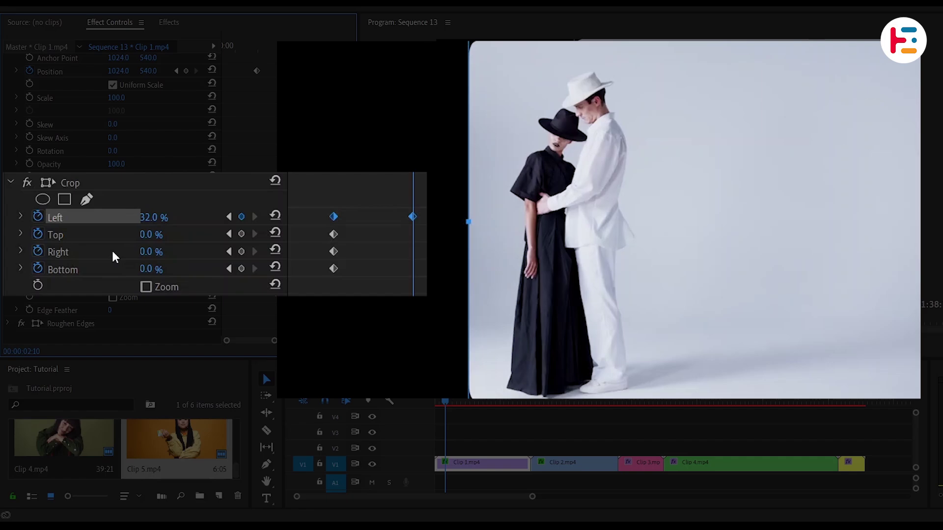
left_click(152, 251)
type("32")
key("Return")
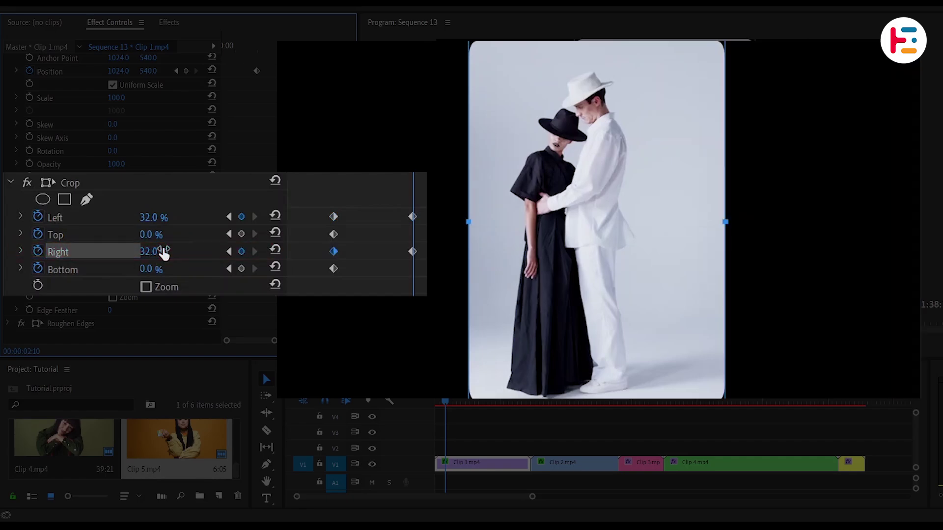
Step: Set the Crop effect's Top and Bottom to 4% at 00:00:02:10
left_click(162, 232)
type("4")
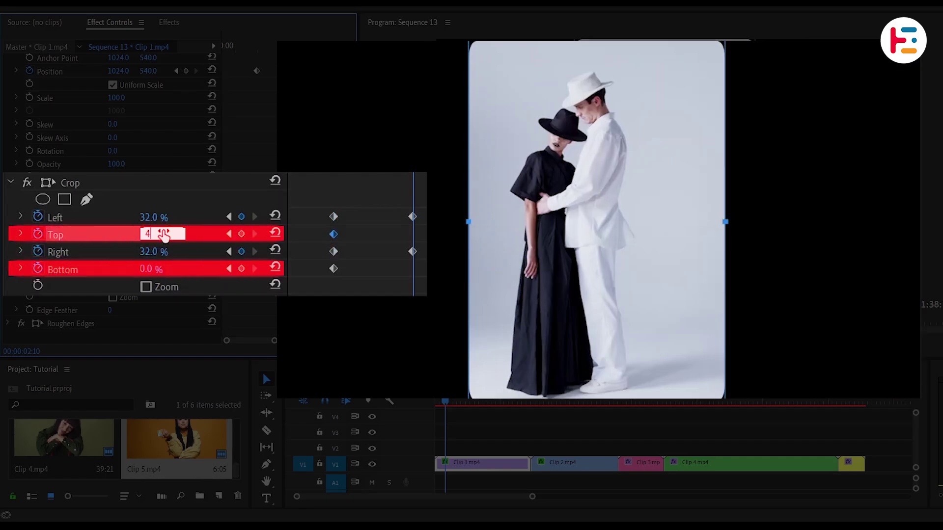
key("Return")
left_click(147, 271)
type("4")
key("Return")
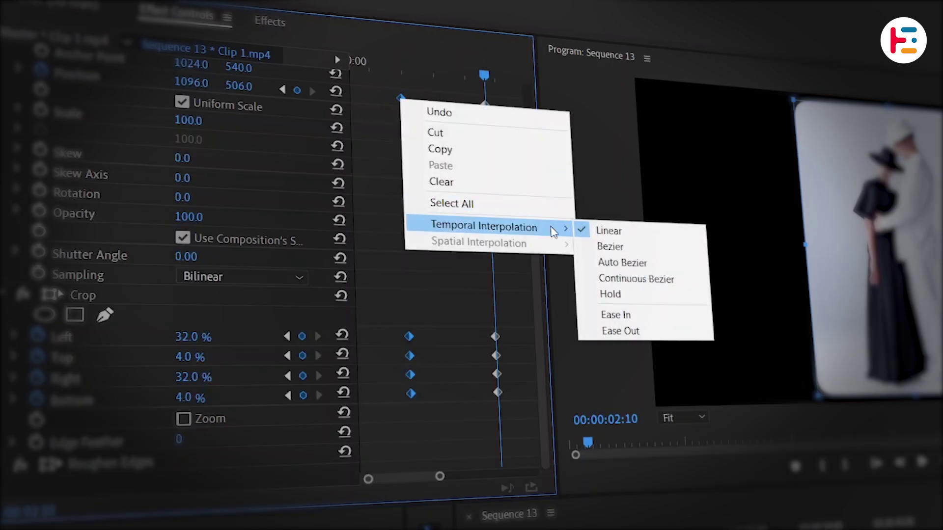
Step: Apply Ease Out to Clip 1's first Position and Crop keyframes, then ease the final Position keyframe and shape its velocity curve to peak early
left_click(638, 332)
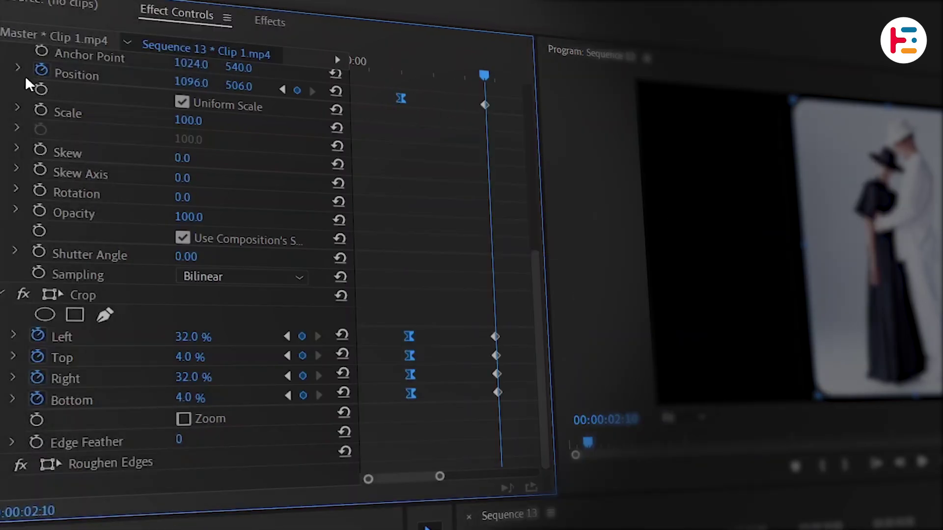
left_click(22, 70)
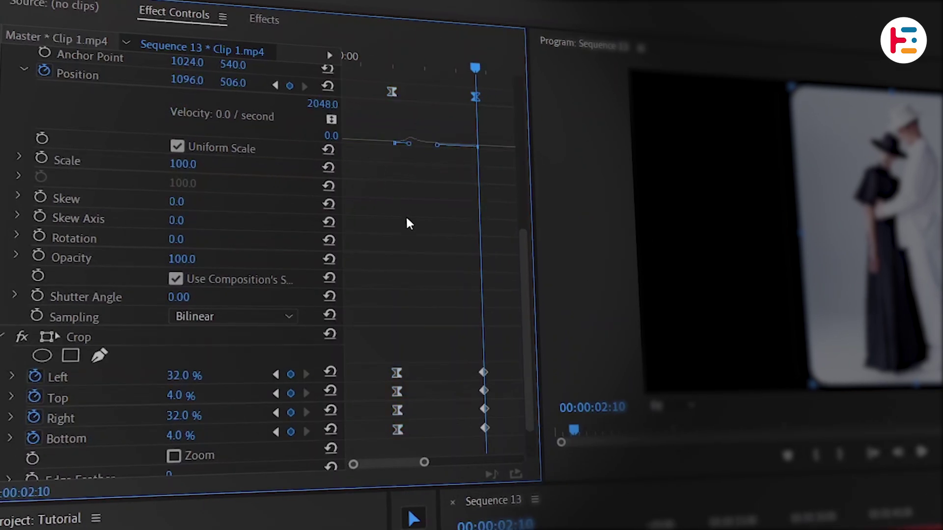
Step: Ease the final Crop Left, Top, Right and Bottom keyframes on Clip 1.mp4 and reshape their velocity curves to peak shortly after the start
scroll(432, 250, "down", 2)
left_click(15, 323)
scroll(358, 369, "down", 3)
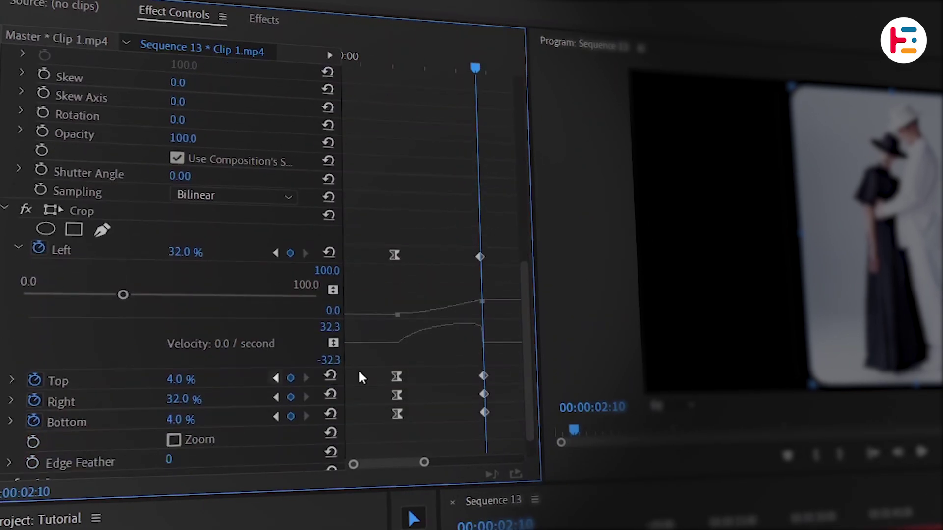
left_click(481, 255)
left_click_drag(388, 335, 373, 347)
scroll(372, 347, "down", 2)
left_click(13, 364)
left_click(15, 345)
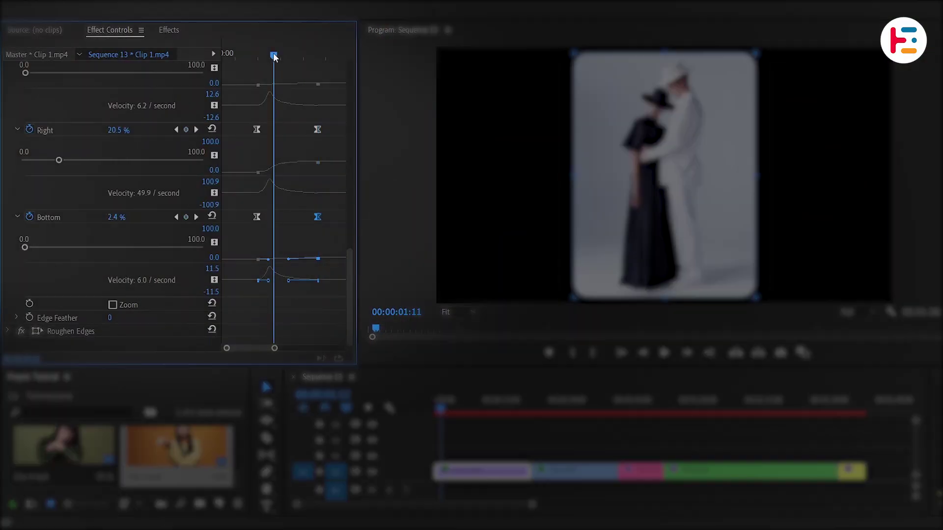
Step: Move Clip 2.mp4 onto track V2 above Clip 1.mp4, starting at 00:00:01:11
scroll(329, 232, "up", 3)
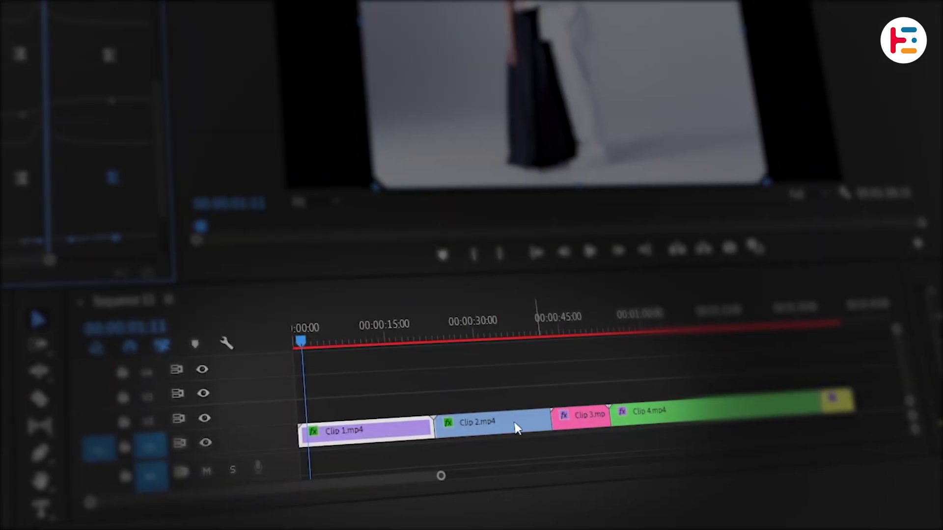
left_click(566, 470)
left_click_drag(475, 410, 393, 405)
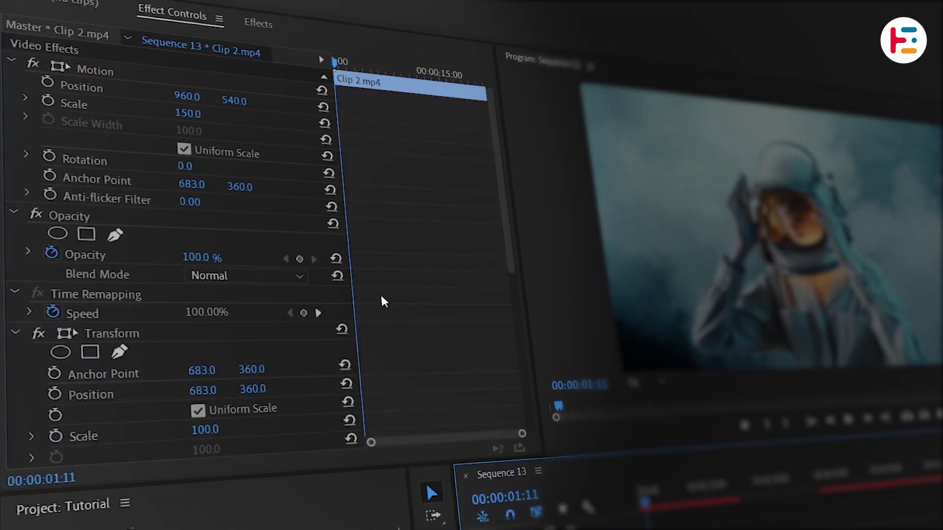
Step: Set the Crop effect's Left and Right to 37% on Clip 2.mp4
scroll(380, 301, "down", 5)
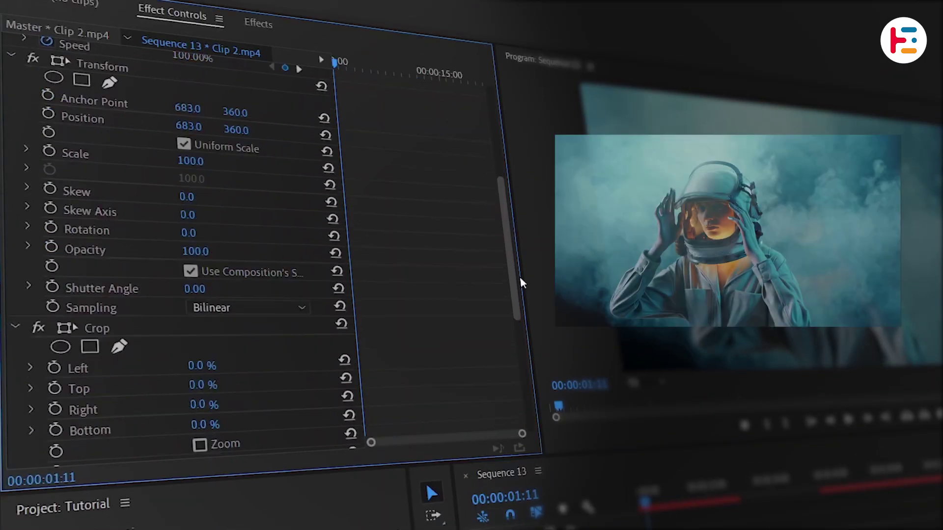
scroll(336, 265, "up", 2)
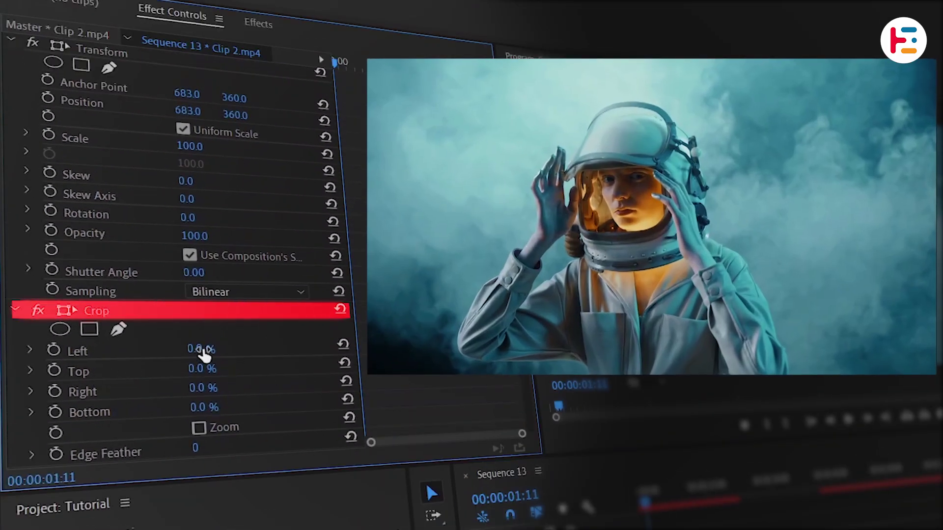
type("37")
key("Return")
left_click(218, 386)
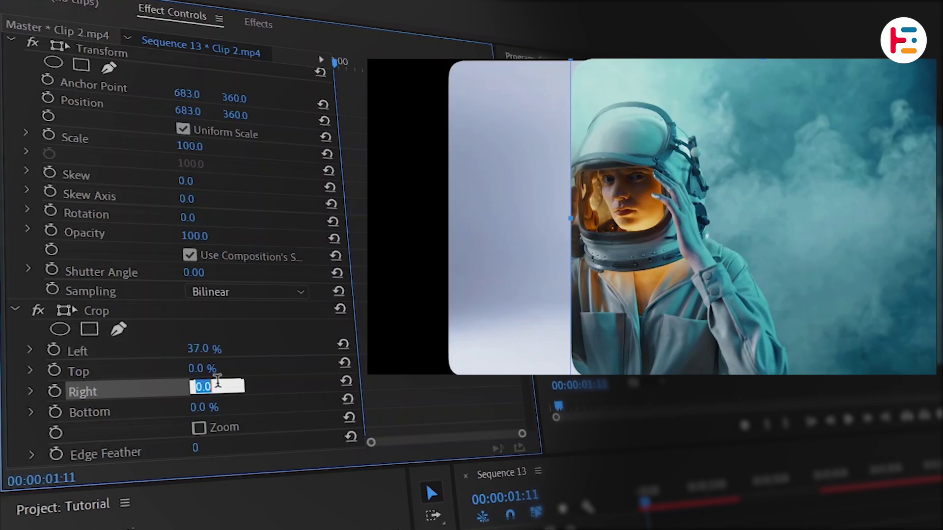
type("37")
key("Return")
Step: Set the Crop effect's Top and Bottom to 2% on Clip 2.mp4
left_click(216, 365)
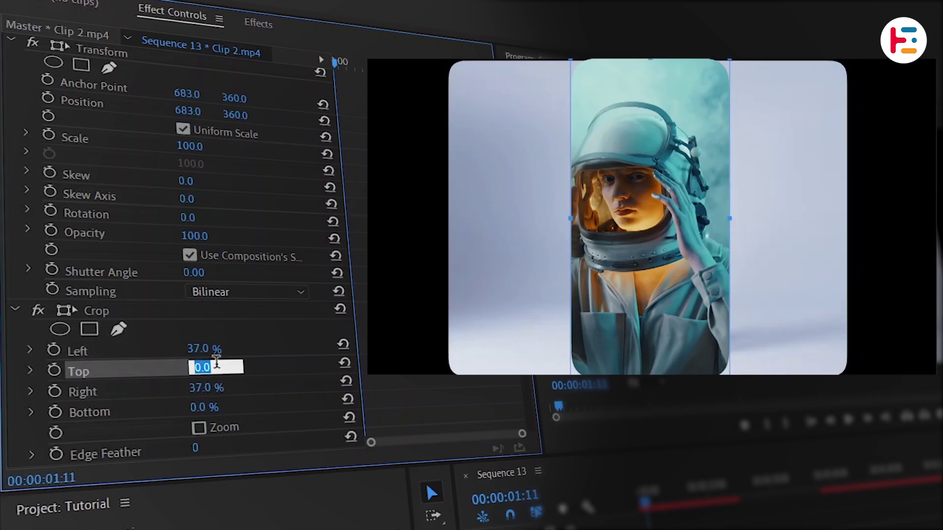
type("2")
key("Return")
left_click(219, 404)
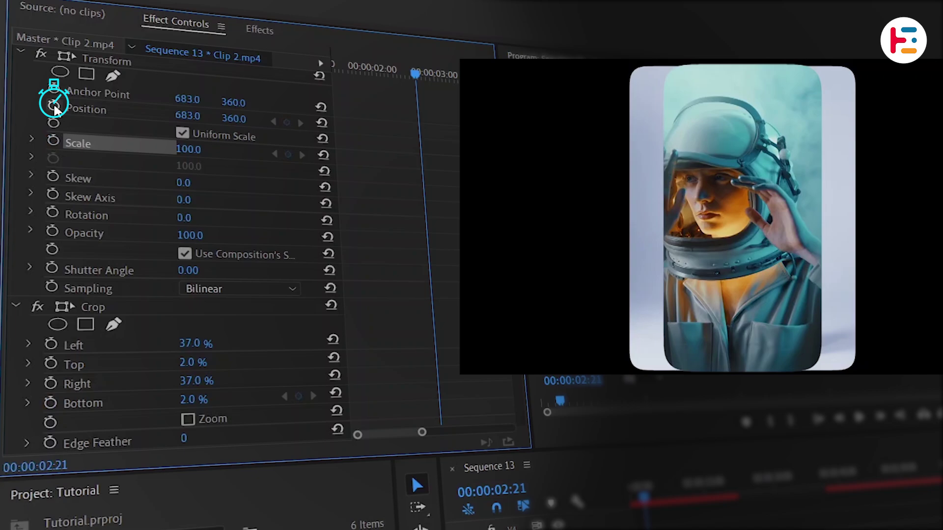
Step: At 00:00:02:21, add keyframes for Clip 2's Transform Position and Scale and its Crop Bottom
left_click(54, 106)
left_click(54, 140)
left_click(51, 403)
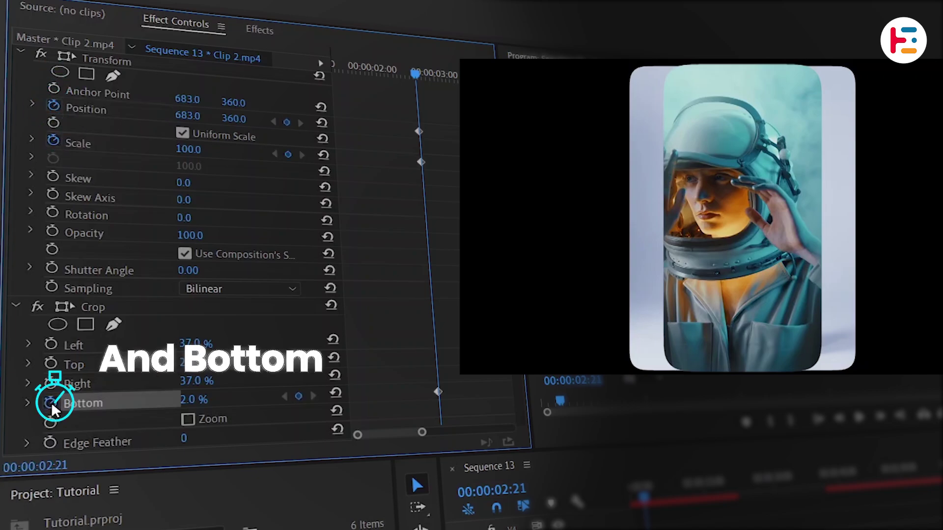
Step: At 00:00:01:11, set Clip 2's Crop Bottom to 100%, Transform Scale to 120 and horizontal Position to 700
left_click_drag(396, 69, 270, 79)
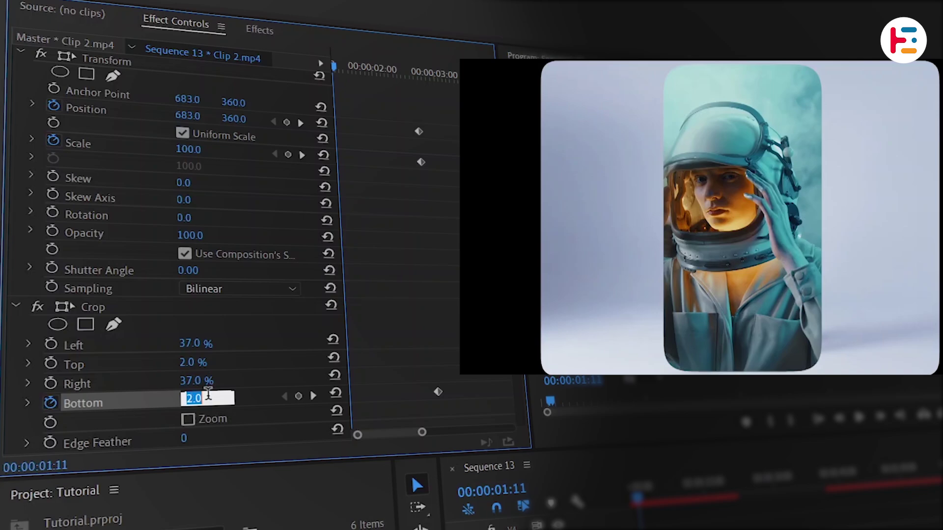
type("100")
key("Return")
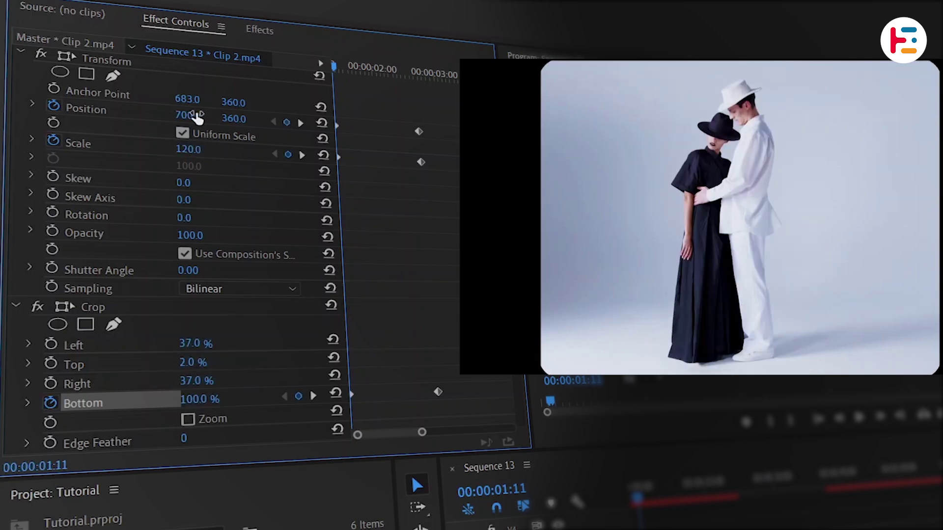
Step: At 00:00:02:21, set Clip 2's Transform Scale to 92 and horizontal Position to 707
left_click_drag(352, 65, 415, 88)
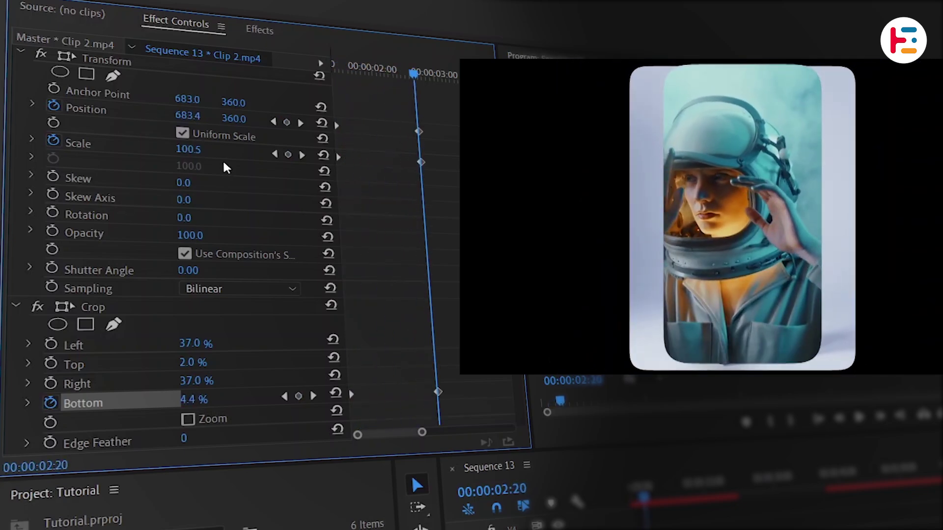
type("92")
key("Return")
key("Right")
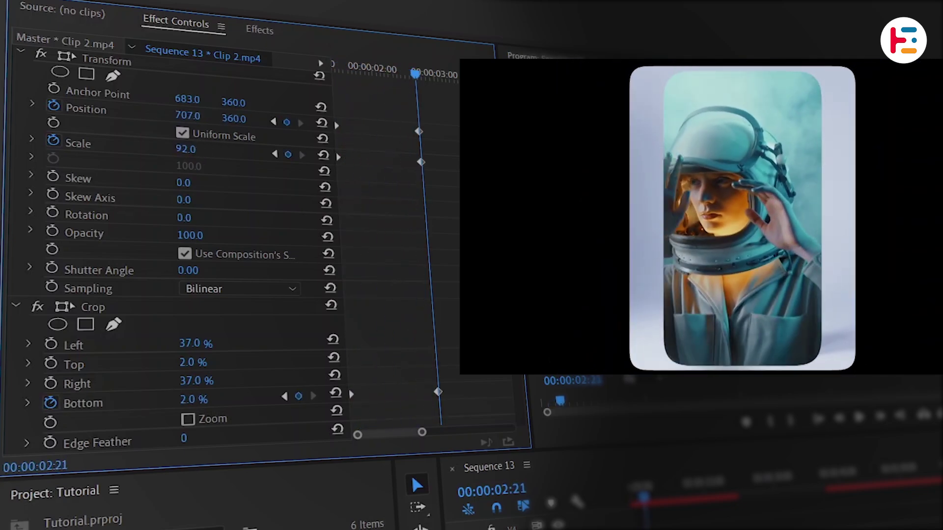
Step: Reposition Clip 2's picture to the left of Clip 1's frame and set its Roughen Edges Border to 54
scroll(389, 213, "up", 8)
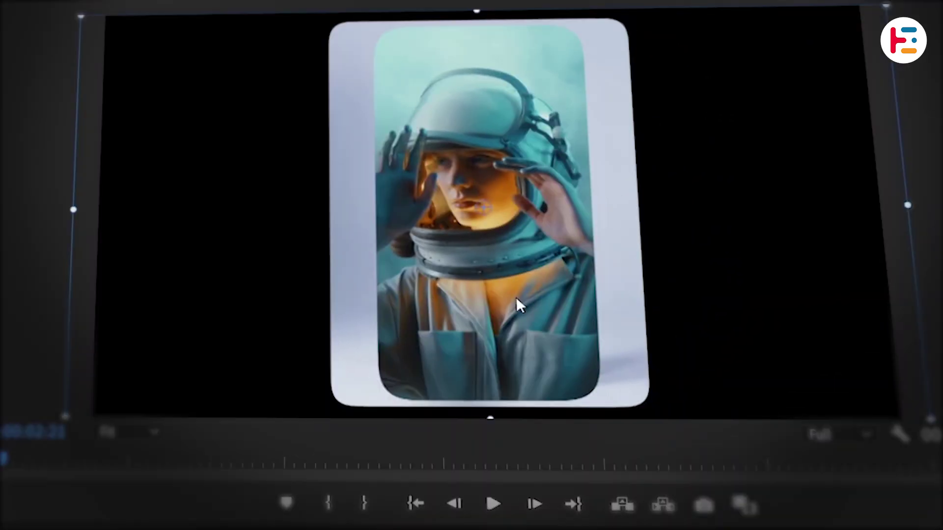
left_click_drag(517, 297, 221, 276)
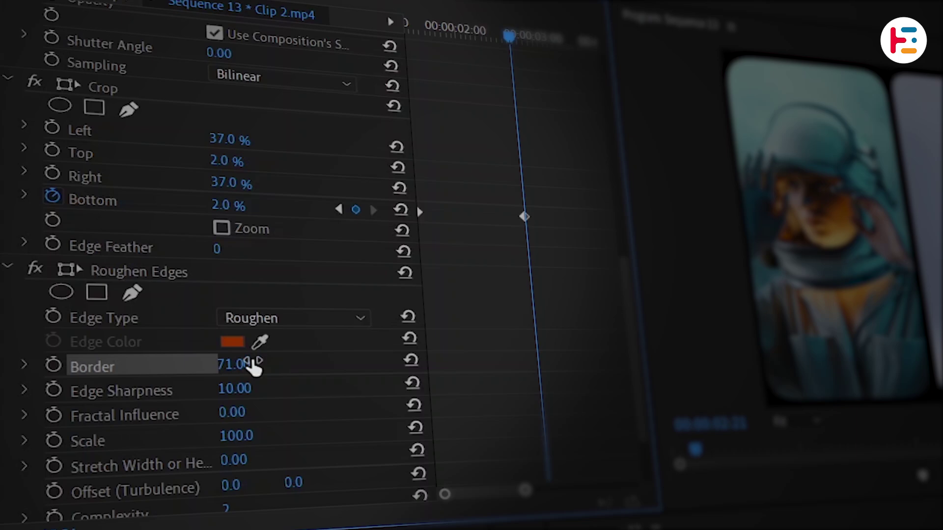
left_click(250, 364)
type("54")
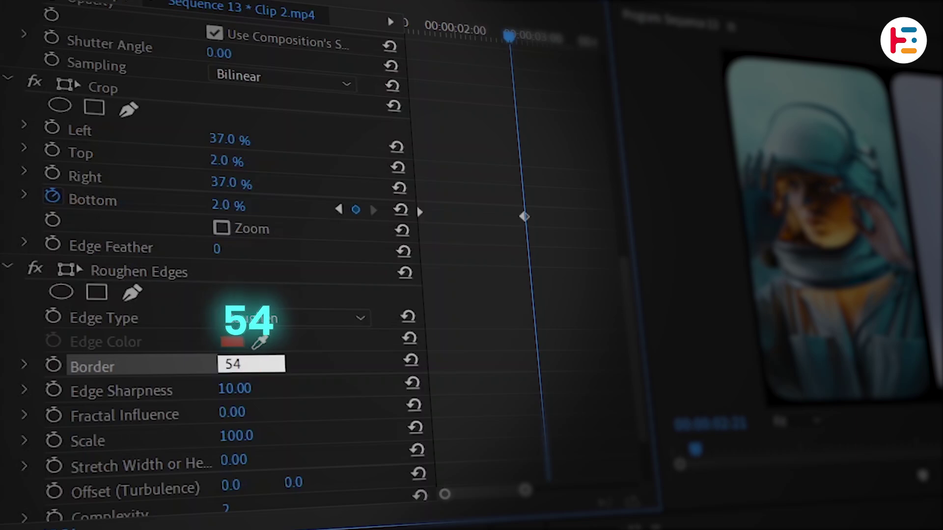
key("Return")
Step: Apply Ease Out to Clip 2's first Position, Scale and Crop Bottom keyframes and expand the Position and Scale velocity graphs
scroll(473, 174, "up", 5)
right_click(393, 143)
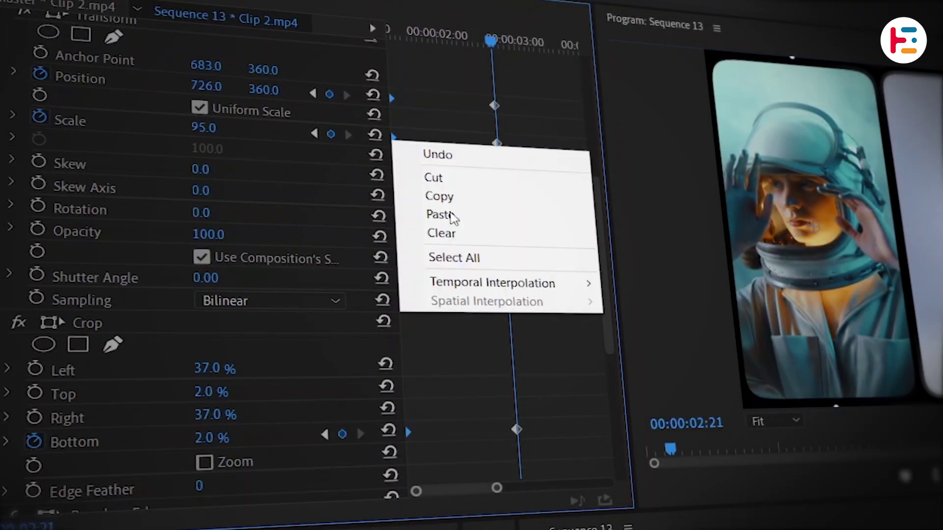
mouse_move(550, 283)
left_click(727, 407)
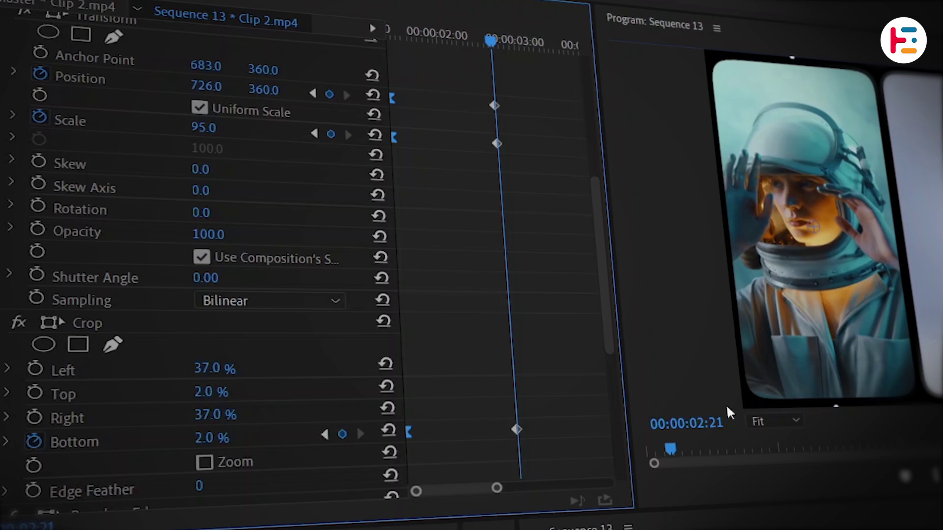
left_click(14, 72)
left_click(14, 177)
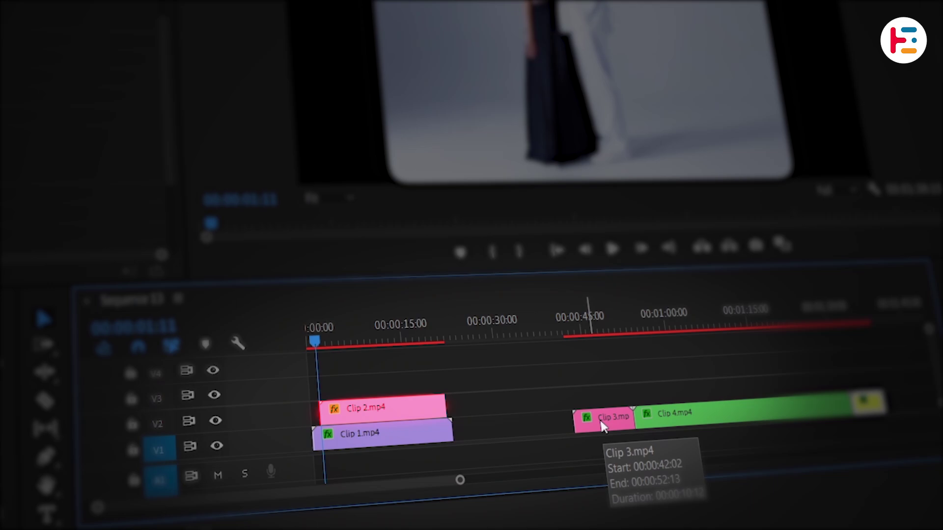
Step: Move Clip 3.mp4 onto track V3 above the start of Clip 2.mp4 and set its Crop Left and Right to 37%
left_click_drag(603, 426, 339, 385)
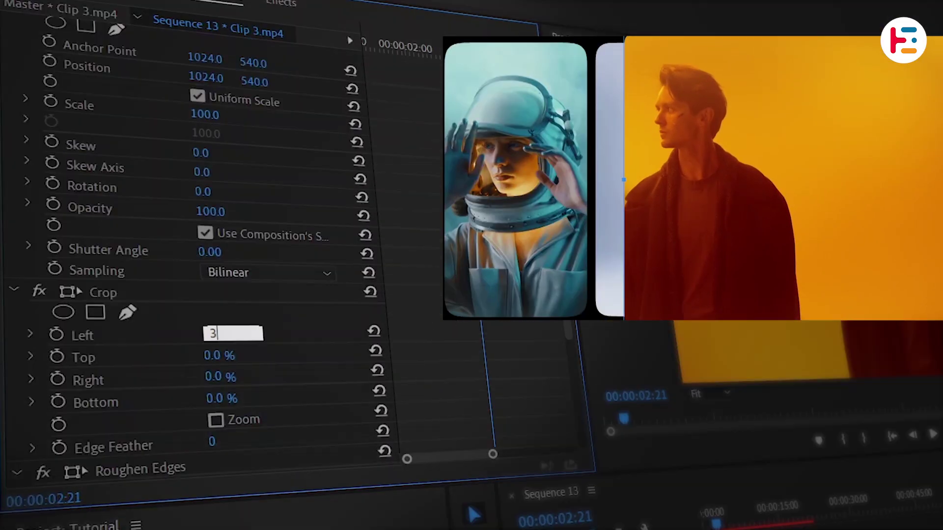
type("7")
key("Return")
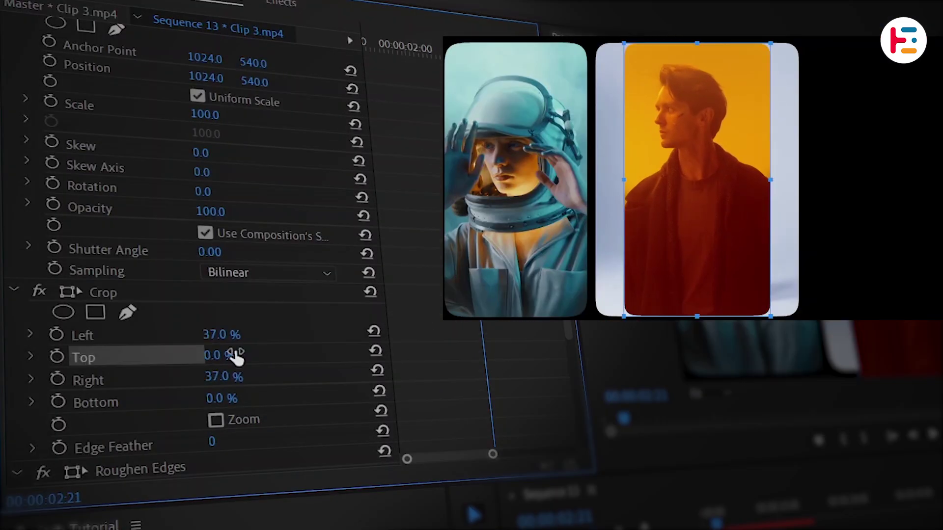
Step: Set the Crop effect's Top and Bottom to 4% on Clip 3.mp4
left_click_drag(235, 358, 237, 358)
left_click_drag(229, 398, 237, 397)
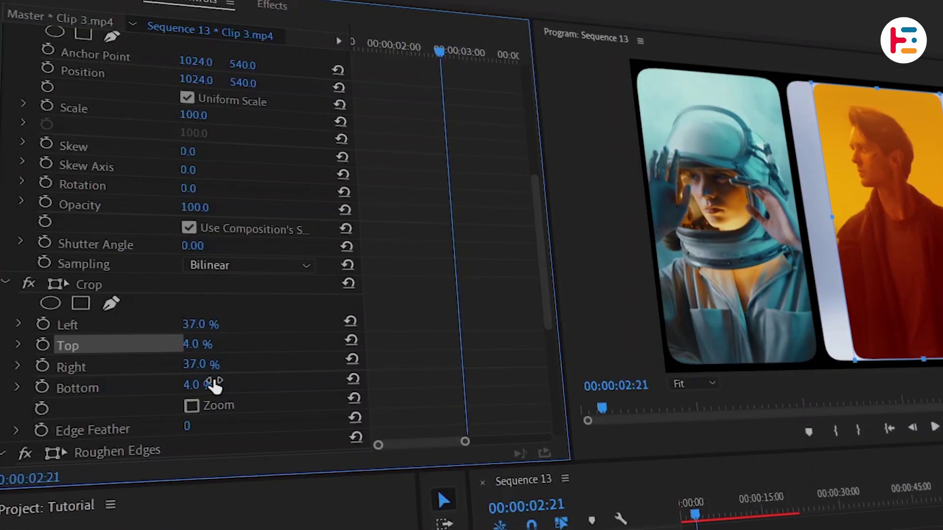
Step: At 00:00:02:21, add keyframes for Clip 3's Crop Top and its Transform Scale and Position
left_click(44, 344)
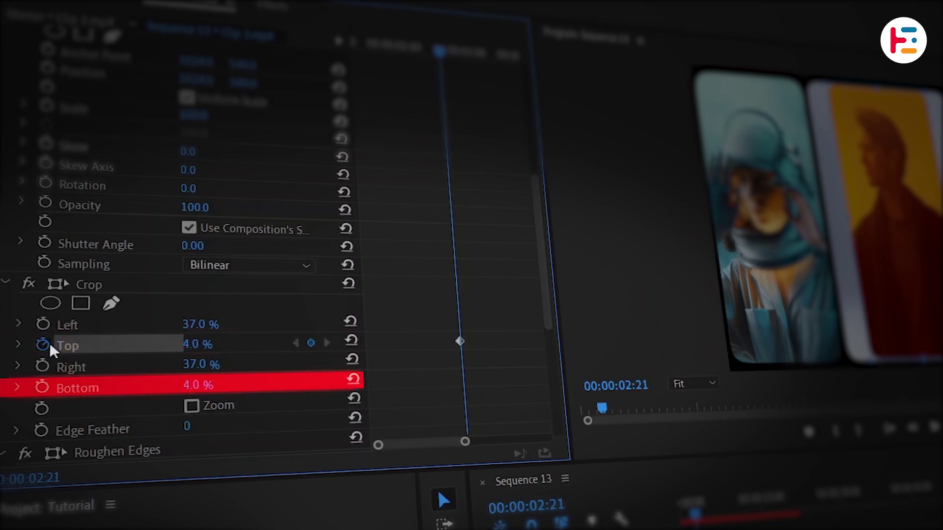
left_click(47, 105)
left_click(48, 68)
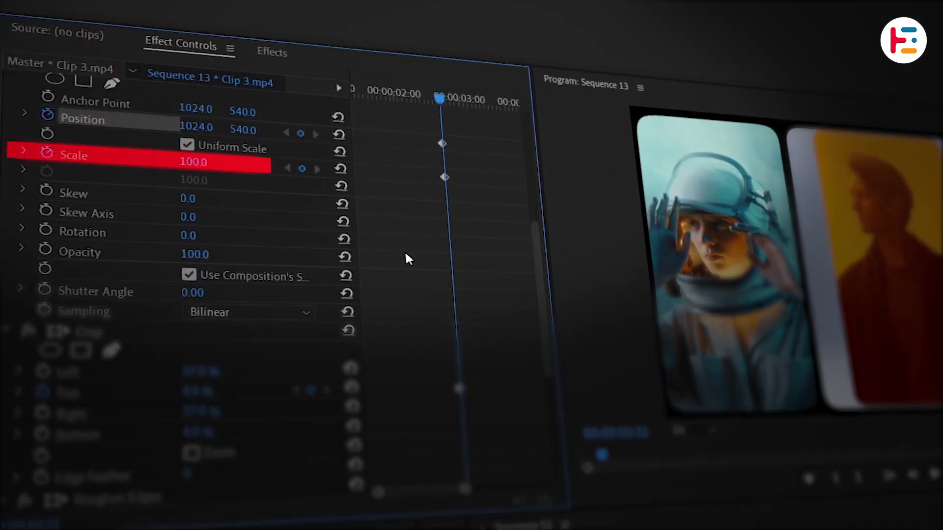
Step: Open the Crop effect's Right value on Clip 1.mp4 for editing at 00:00:02:10
scroll(406, 258, "up", 5)
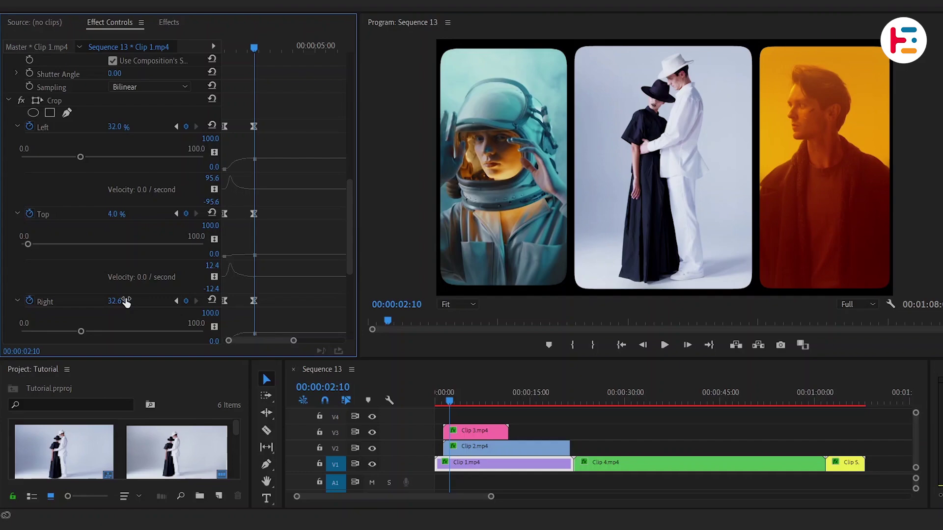
left_click(126, 301)
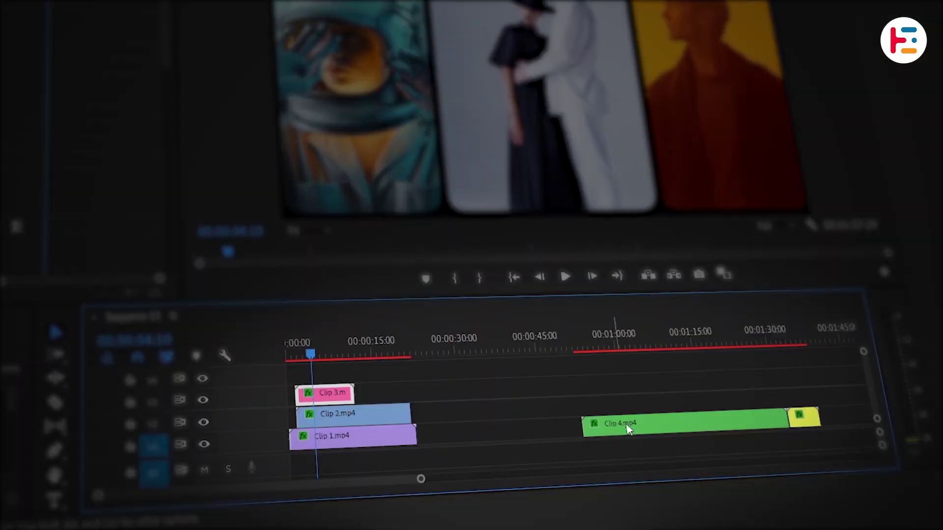
Step: Move Clip 4.mp4 onto track V4, starting at 00:00:04:10
left_click(680, 463)
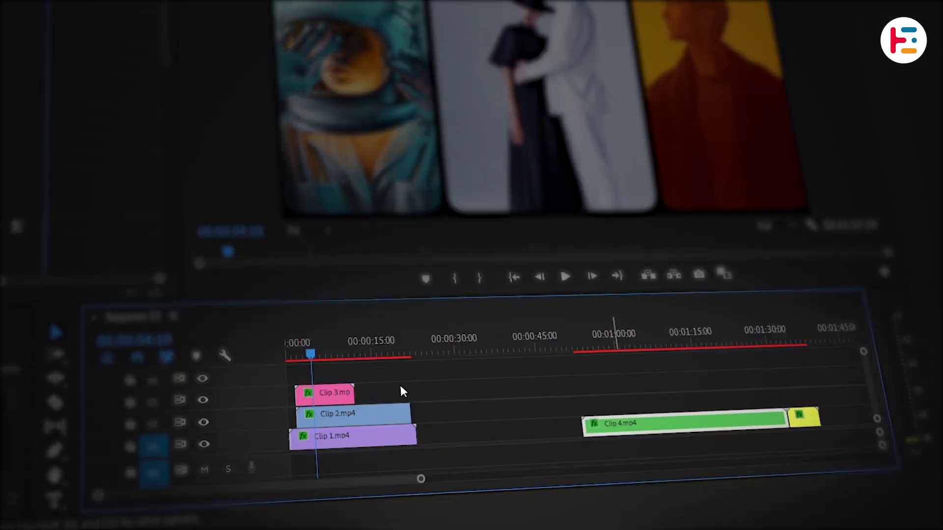
left_click_drag(359, 372, 366, 380)
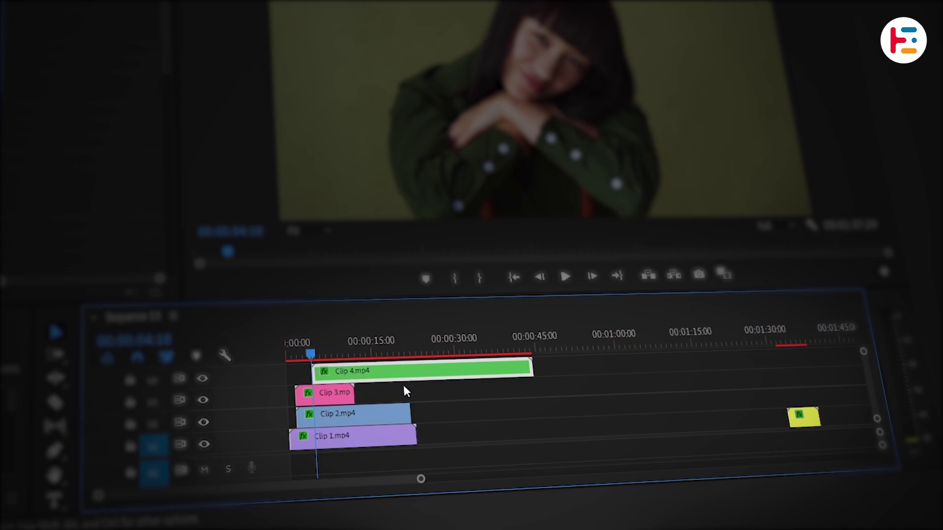
Step: Set the Crop effect's Left and Right to 37% on Clip 4.mp4
scroll(287, 192, "down", 10)
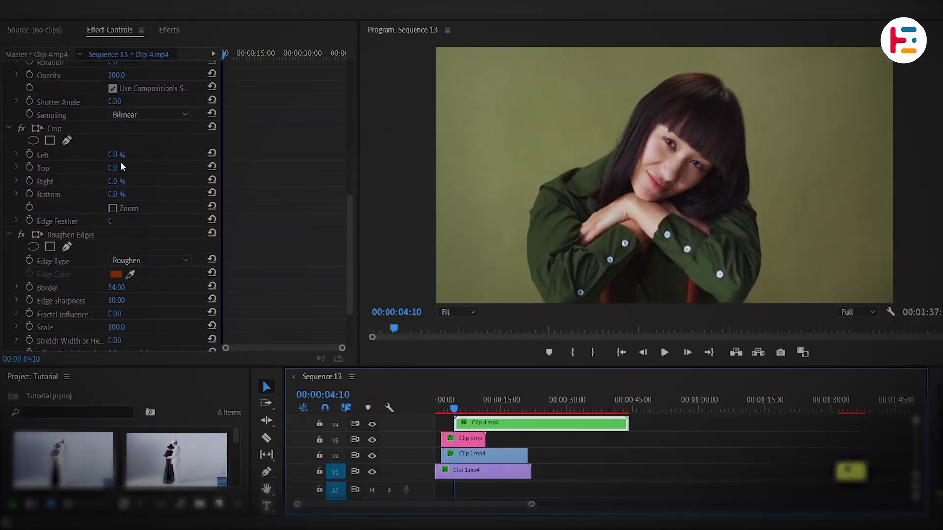
left_click(124, 154)
key("Return")
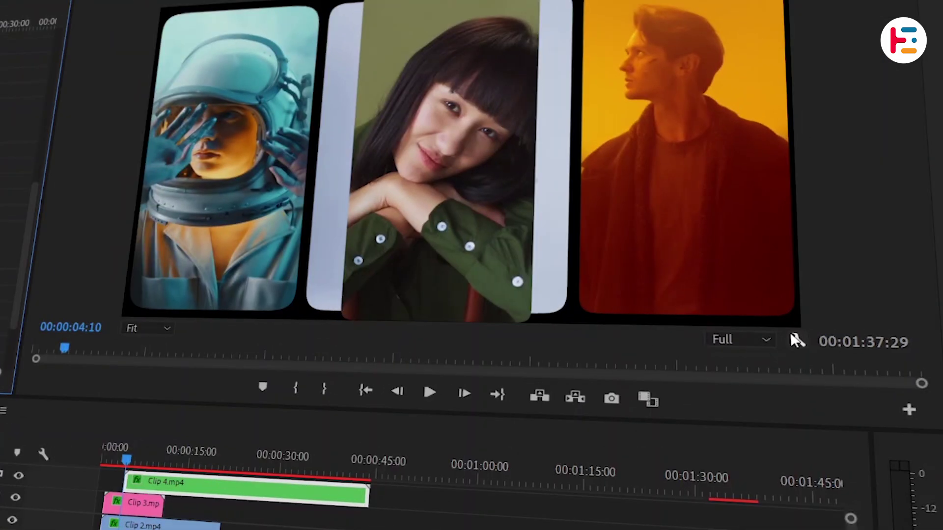
Step: Turn on Safe Margins in the program monitor
left_click(890, 312)
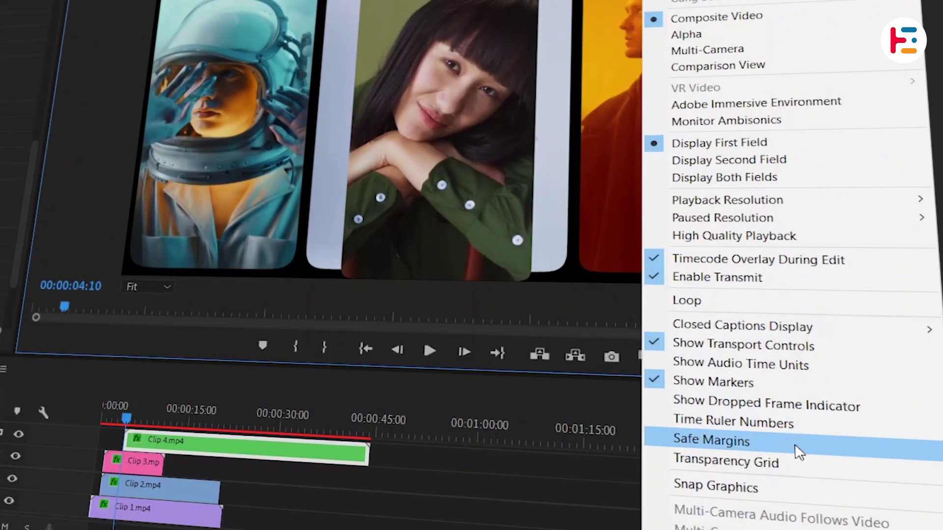
left_click(797, 444)
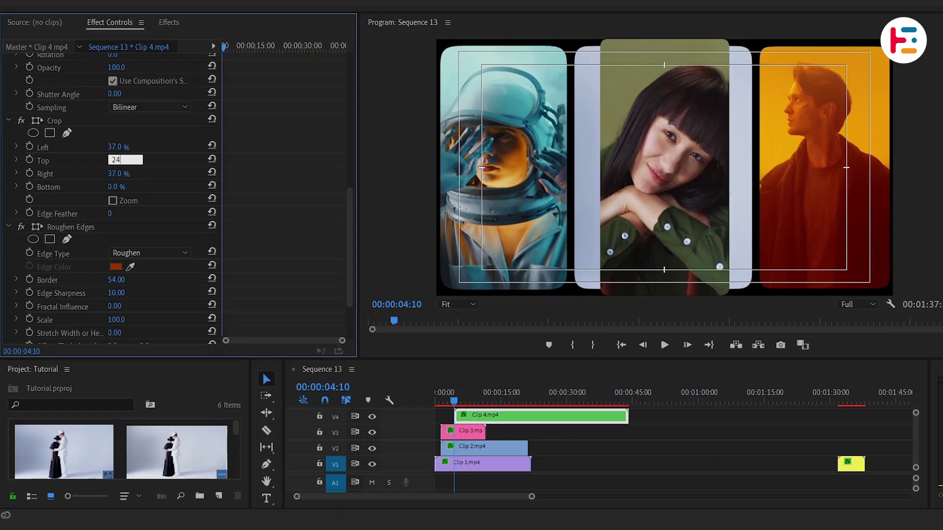
Step: Set the Crop effect's Top and Bottom to 24% on Clip 4.mp4
left_click(116, 187)
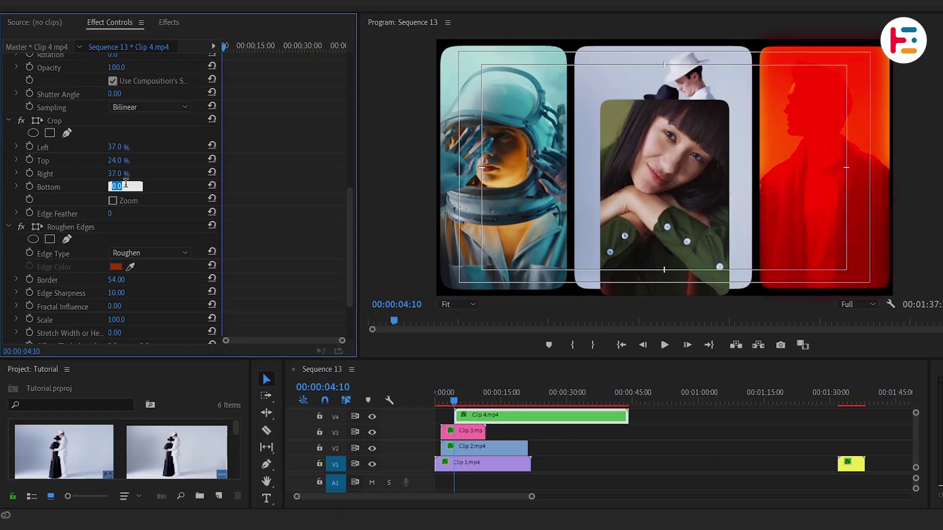
type("24")
key("Return")
Step: Reposition Clip 4.mp4 over the lower half of the right column, with Motion Position at about 1632, 770
scroll(288, 149, "up", 1)
scroll(288, 148, "up", 5)
left_click(58, 74)
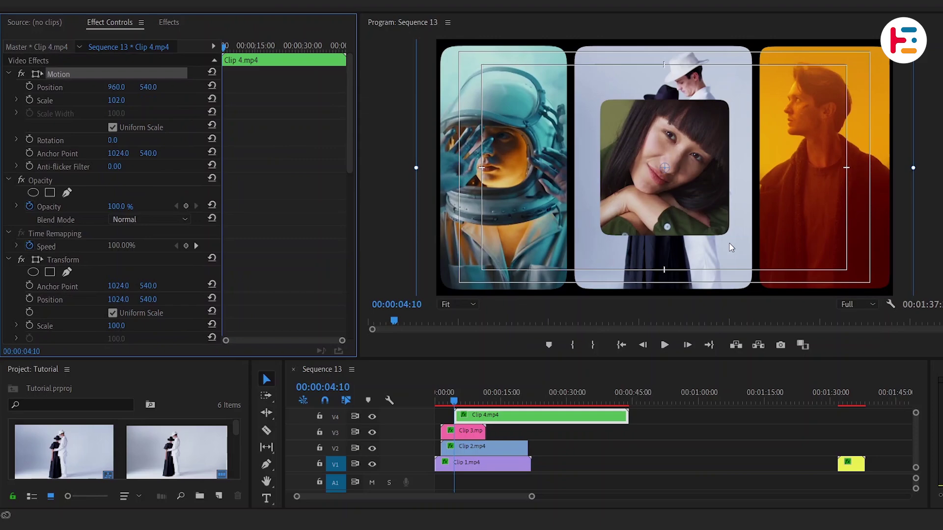
left_click_drag(708, 188, 865, 237)
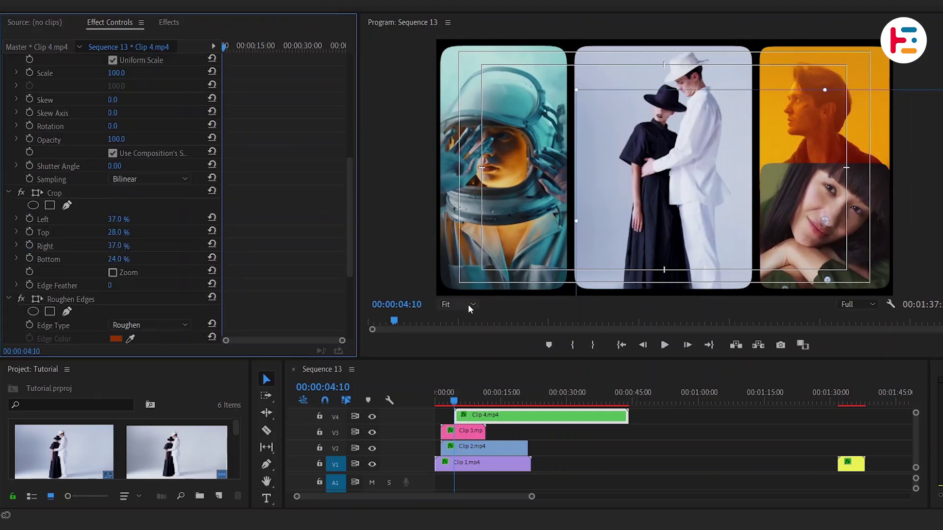
Step: Fine-tune Clip 4.mp4's Crop effect to 30.5% Top and 24.5% Bottom so it fits the lower half of the right column
left_click(470, 305)
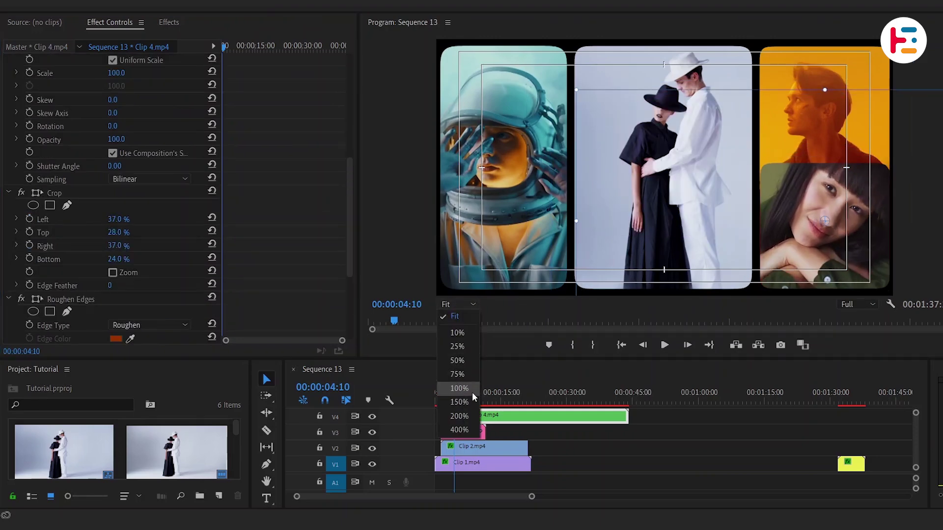
left_click(472, 390)
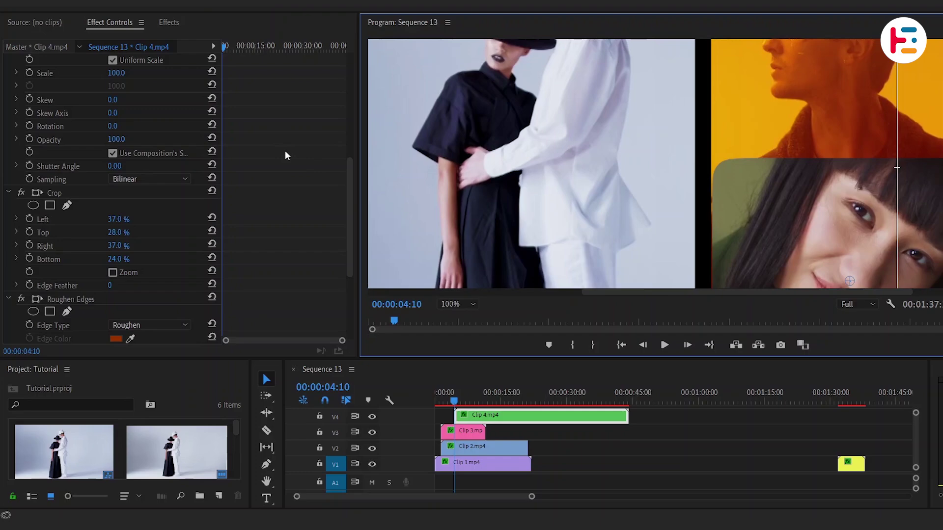
left_click(128, 231)
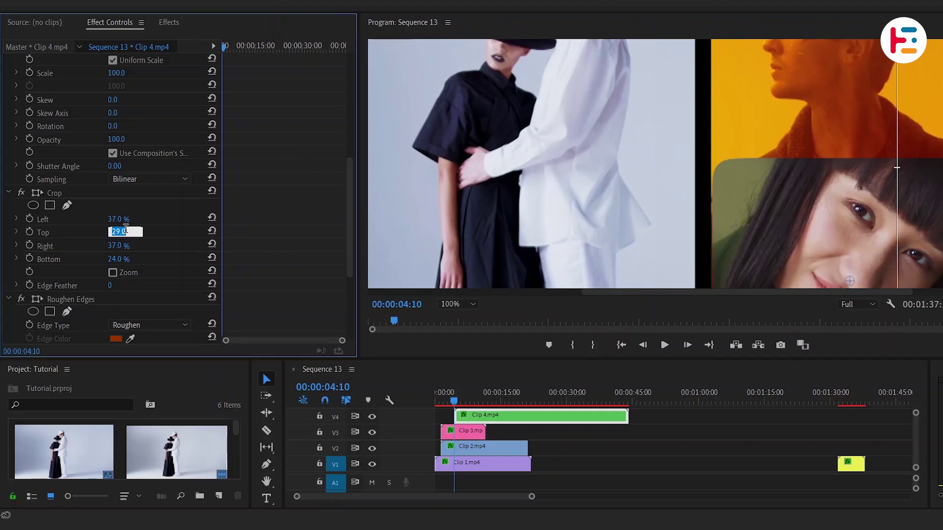
key("Up")
key("Up")
key("Up")
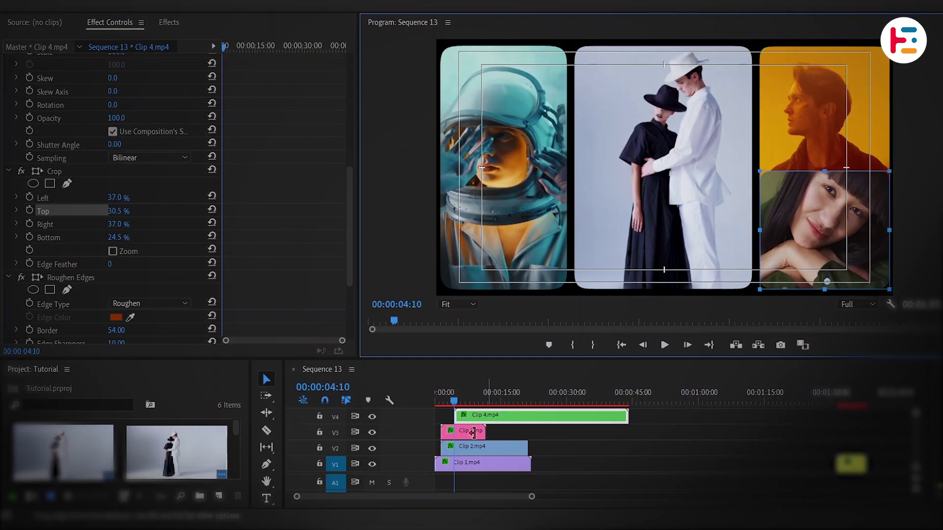
Step: Start keyframing the Crop effect's Bottom value on Clip 3.mp4 at 00:00:04:10
left_click(472, 434)
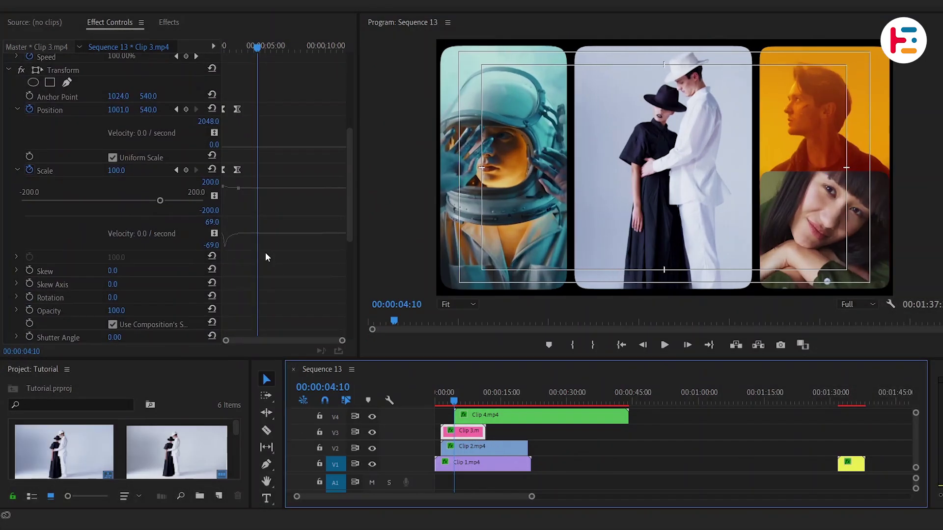
scroll(284, 253, "down", 5)
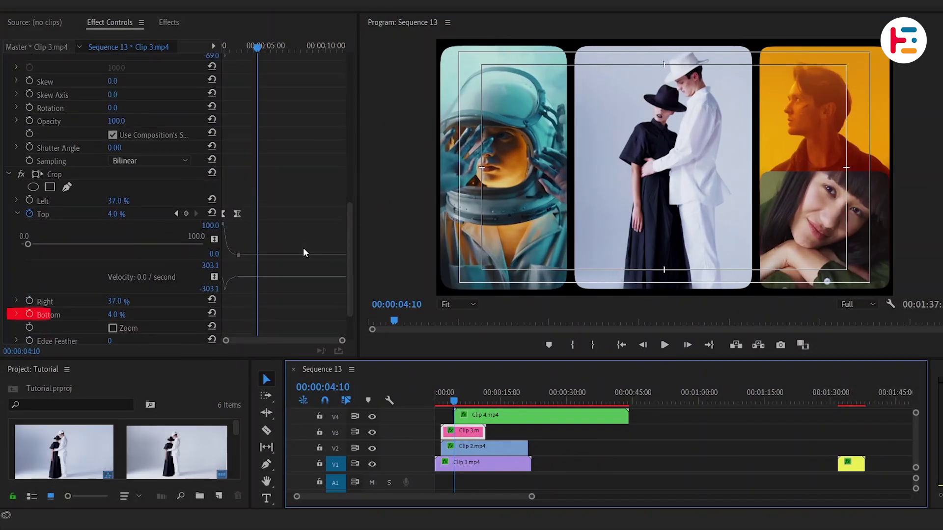
left_click(21, 315)
left_click(17, 315)
scroll(305, 257, "down", 2)
Step: Keyframe the Crop effect's Bottom value at 51.5% on Clip 3.mp4 at 00:00:05:10
left_click(331, 387)
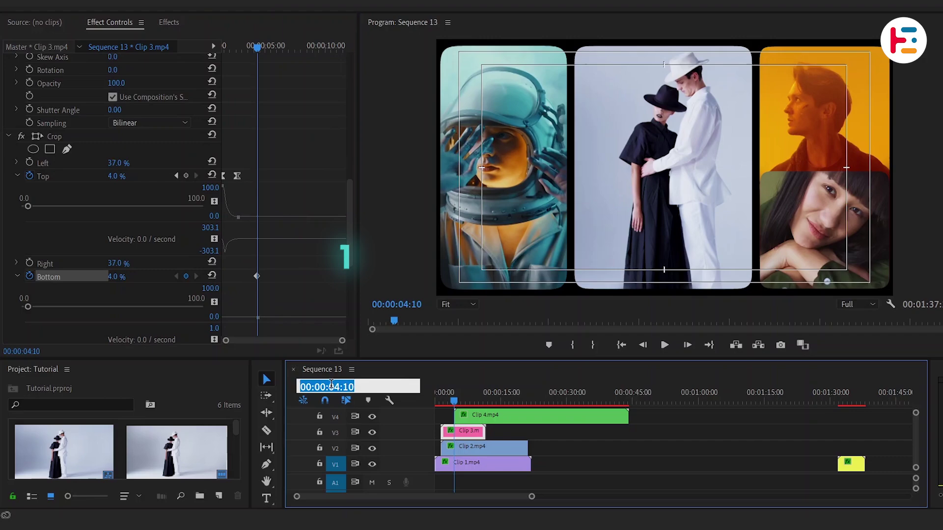
left_click(331, 387)
key("BackSpace")
type("5")
key("Return")
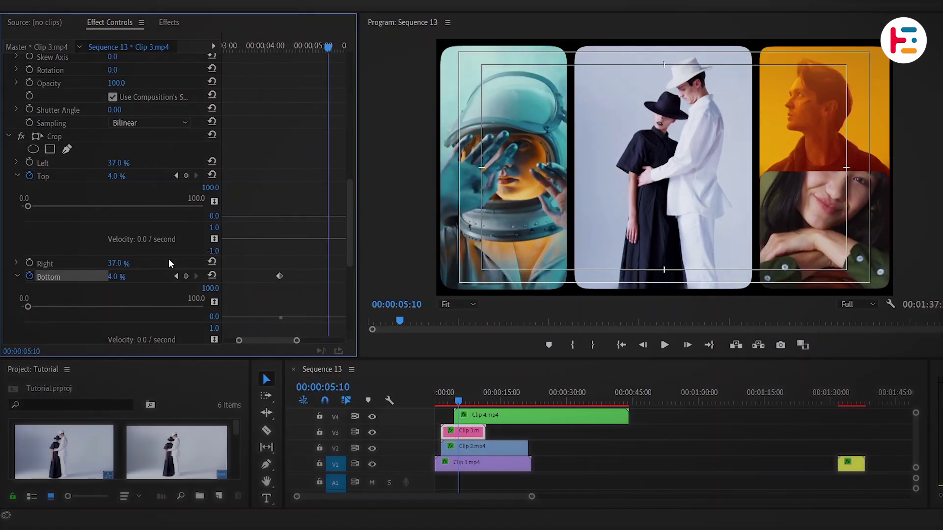
left_click(124, 275)
type("75")
key("Return")
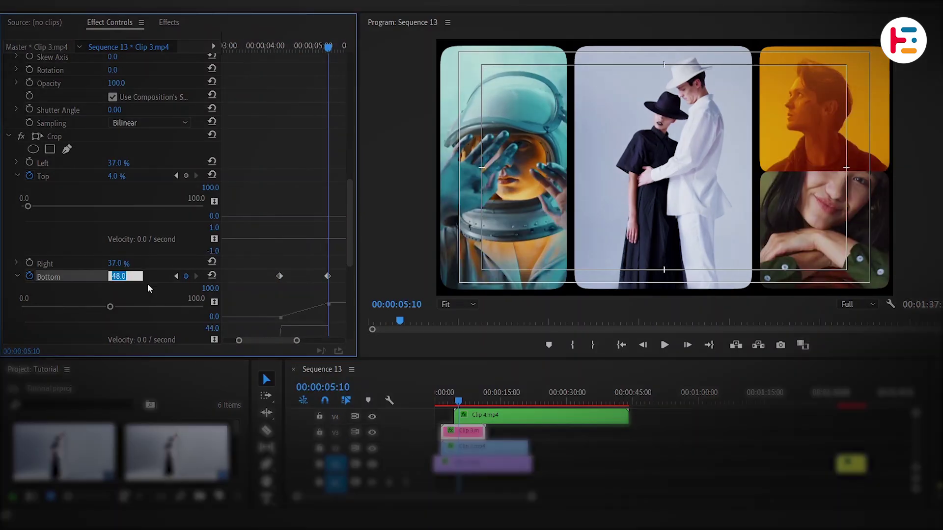
type("51.5")
key("Return")
Step: Apply Ease In to Clip 3.mp4's Crop Bottom keyframe at 00:00:05:10
scroll(148, 288, "up", 1)
left_click_drag(295, 46, 280, 47)
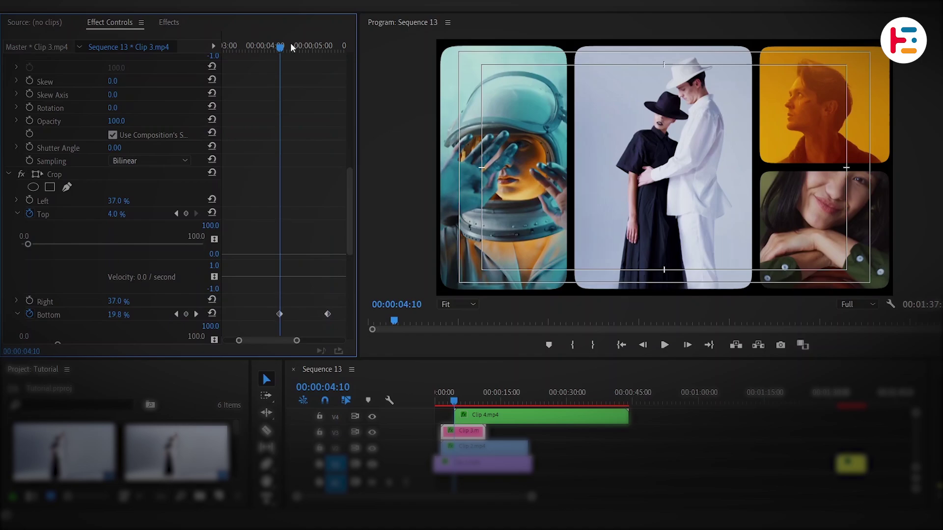
scroll(334, 194, "up", 1)
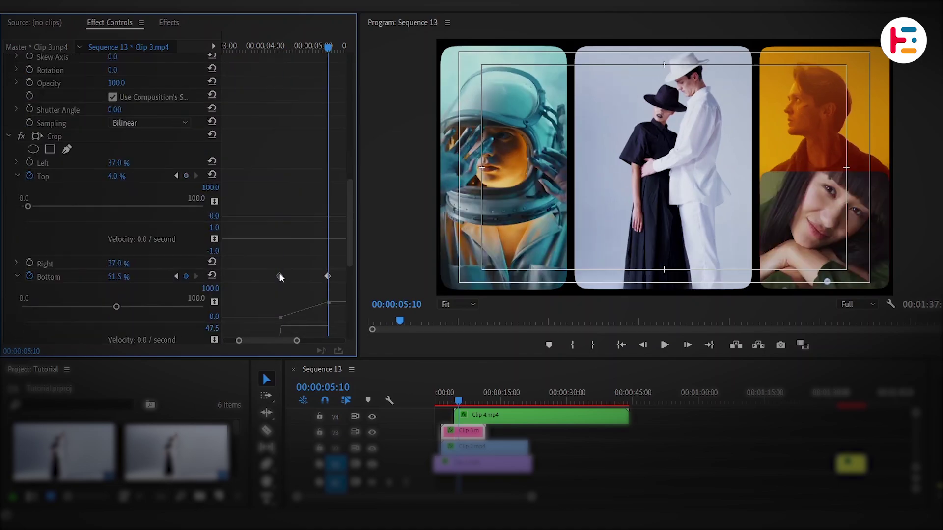
right_click(328, 202)
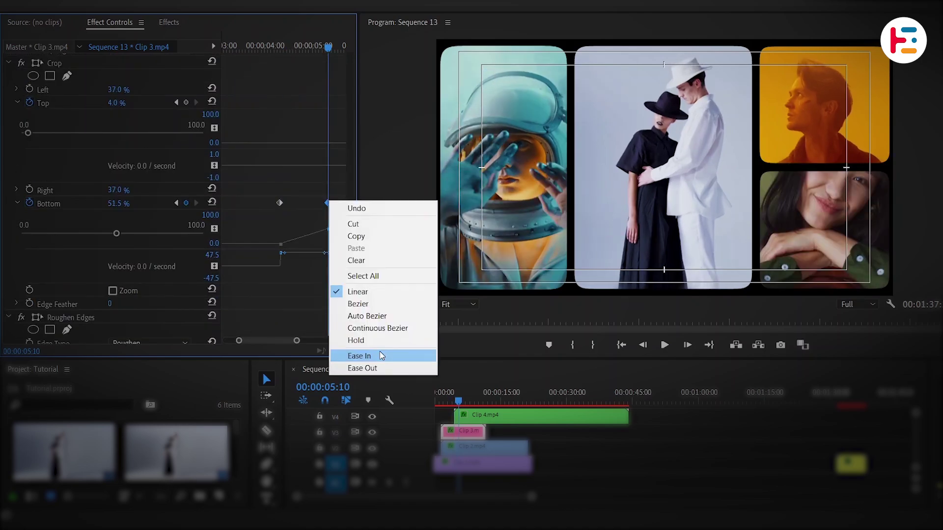
left_click(380, 354)
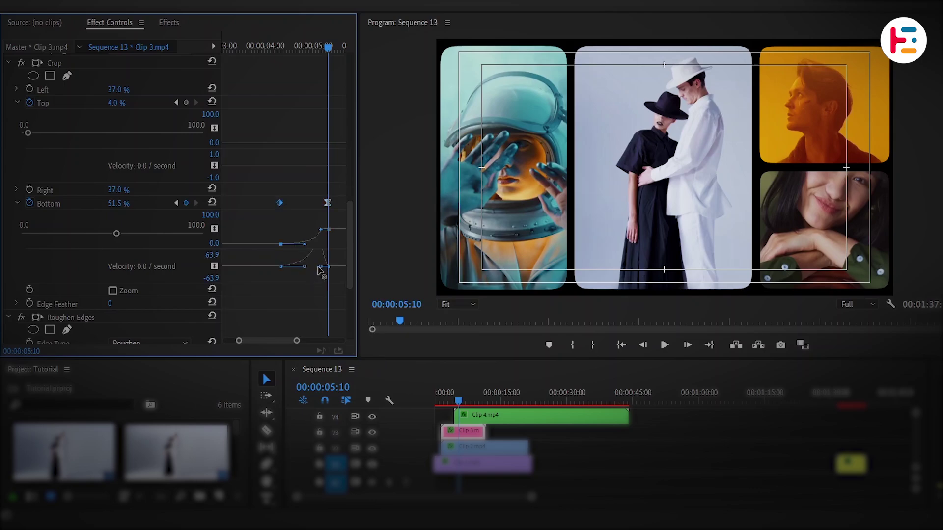
Step: Keyframe Clip 3.mp4's Transform Position at 1001, 384 and Scale at 76 at 00:00:05:10, with eased interpolation
scroll(298, 147, "up", 10)
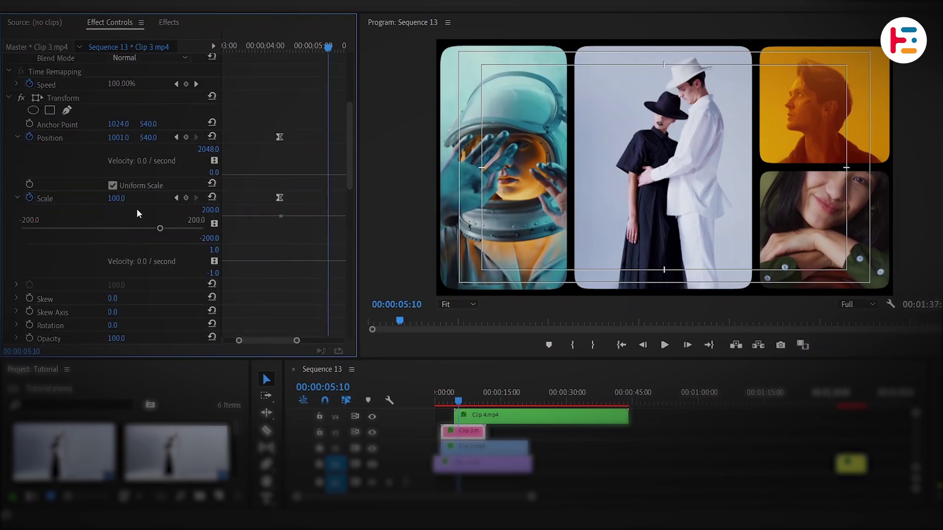
left_click_drag(120, 202, 112, 202)
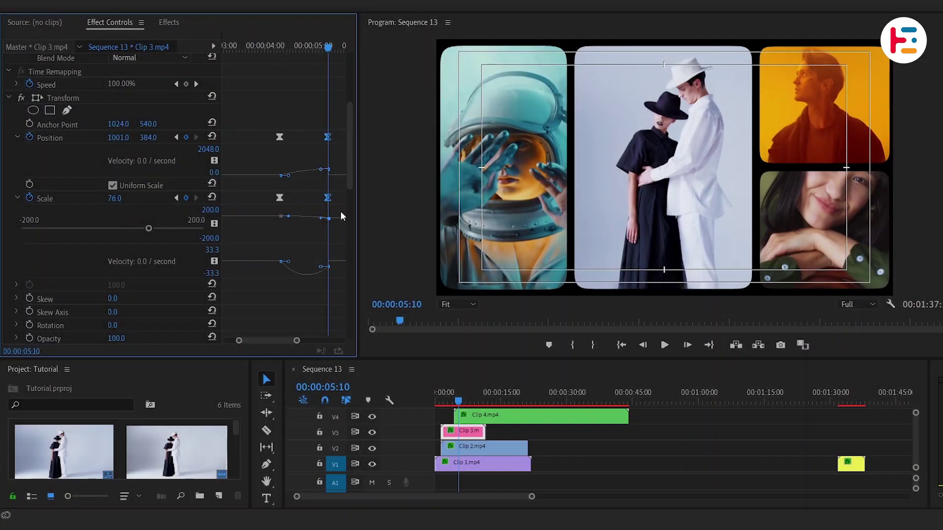
right_click(342, 216)
left_click(505, 303)
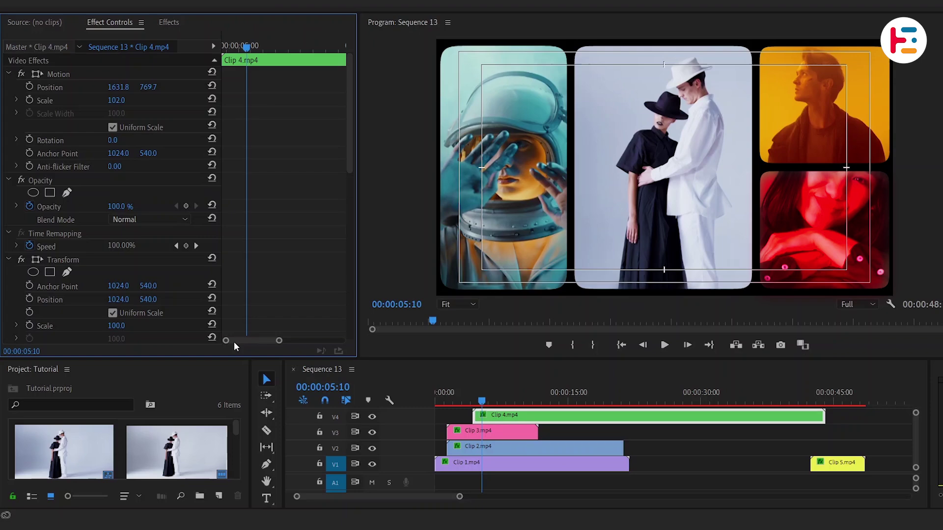
Step: Keyframe Clip 4.mp4's Transform Position and Scale from 00:00:04:10, reaching Position 1024, 563 and Scale 49 at 00:00:05:10
scroll(292, 257, "down", 3)
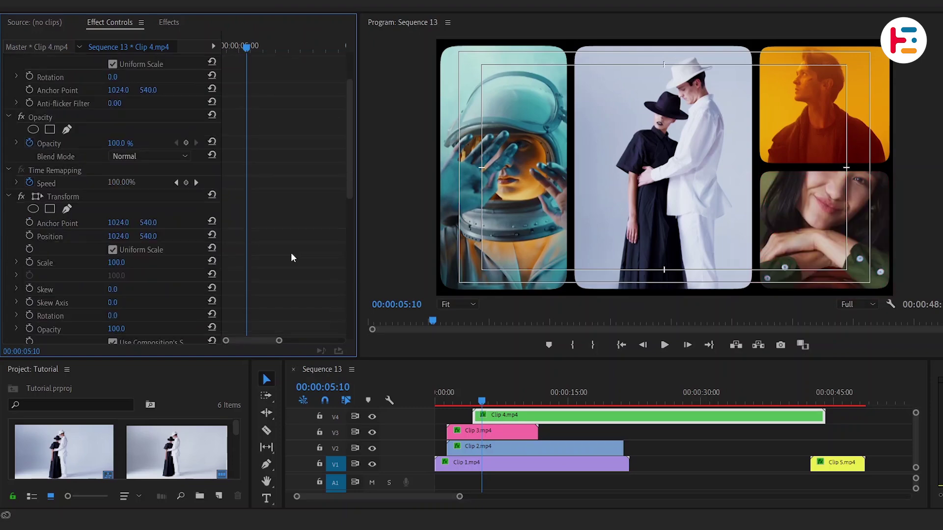
left_click(53, 322)
left_click(52, 368)
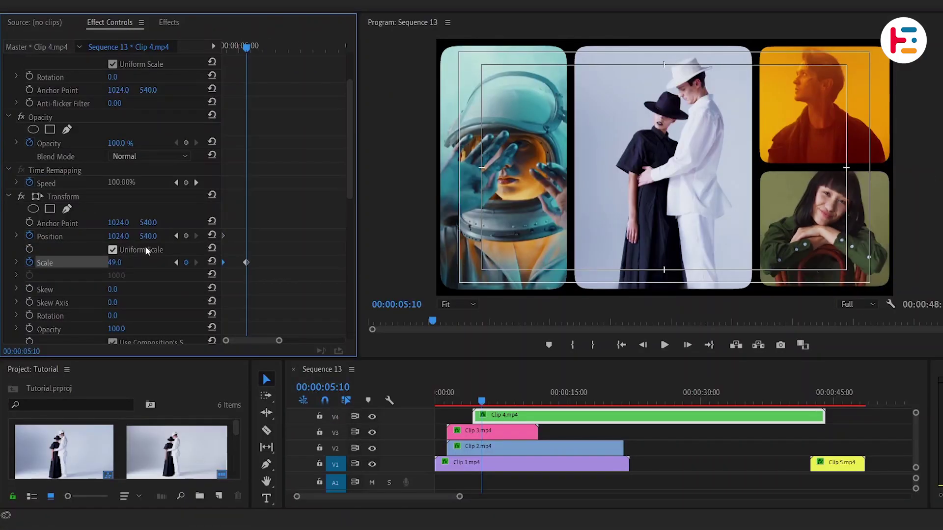
Step: Animate Clip 4.mp4's Motion Position from 1631.8, 1302.7 at 00:00:04:10 to 1631.8, 769.7 at 00:00:05:10
scroll(280, 244, "up", 3)
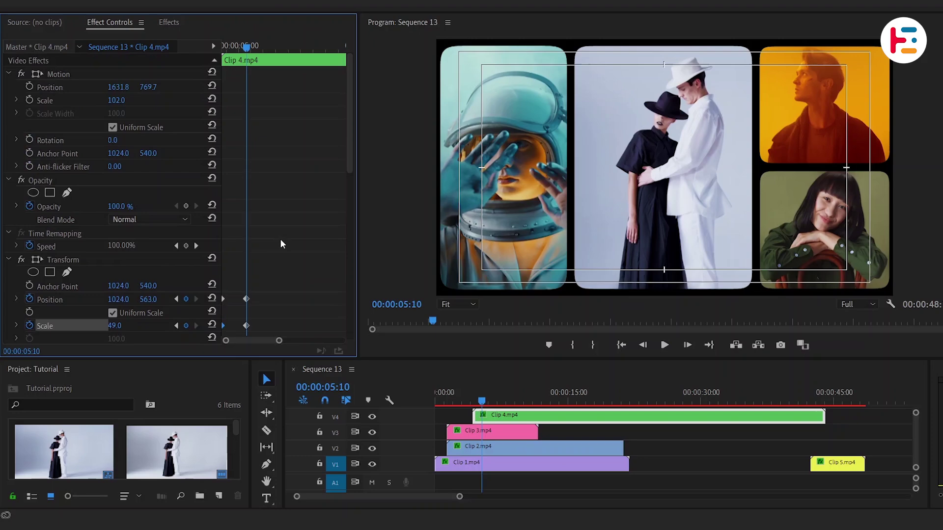
left_click(30, 87)
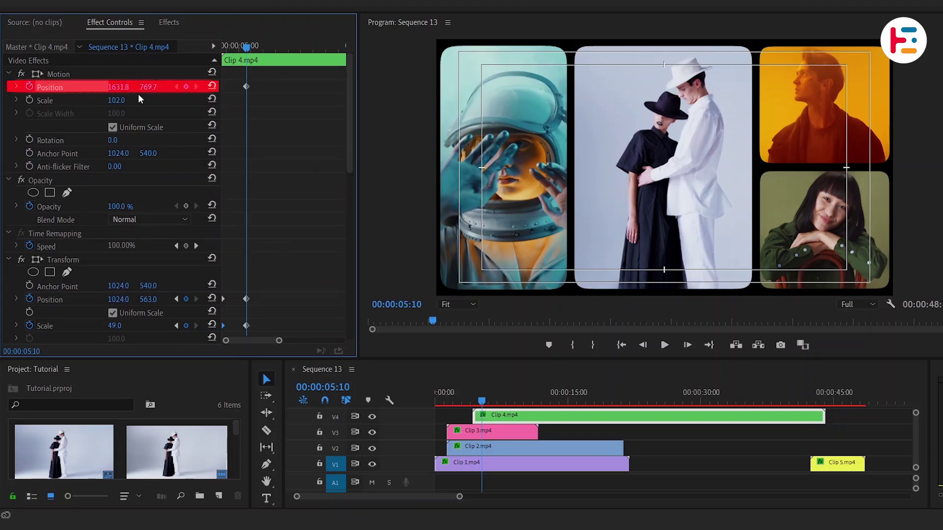
key("Up")
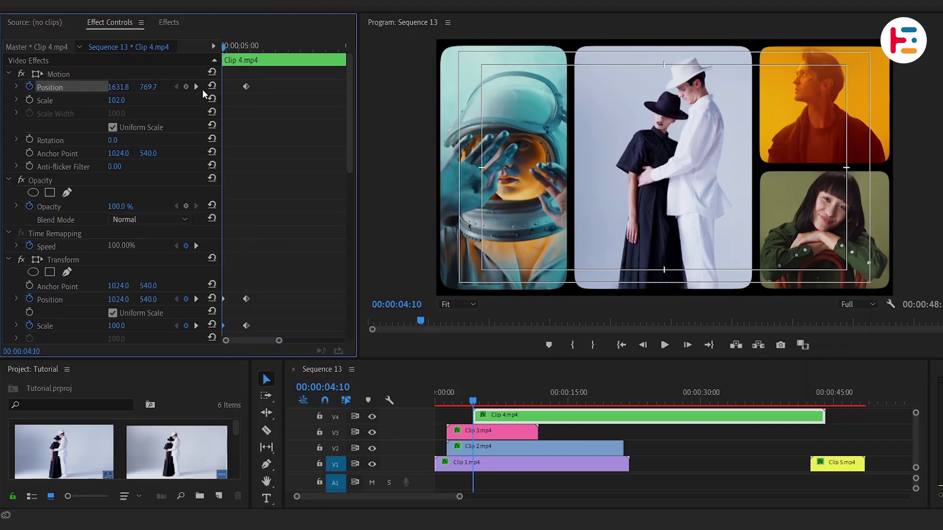
left_click_drag(148, 87, 410, 87)
Step: Apply Ease In temporal interpolation to Clip 4.mp4's Motion Position and Transform keyframes at 00:00:05:10
left_click_drag(238, 331, 246, 85)
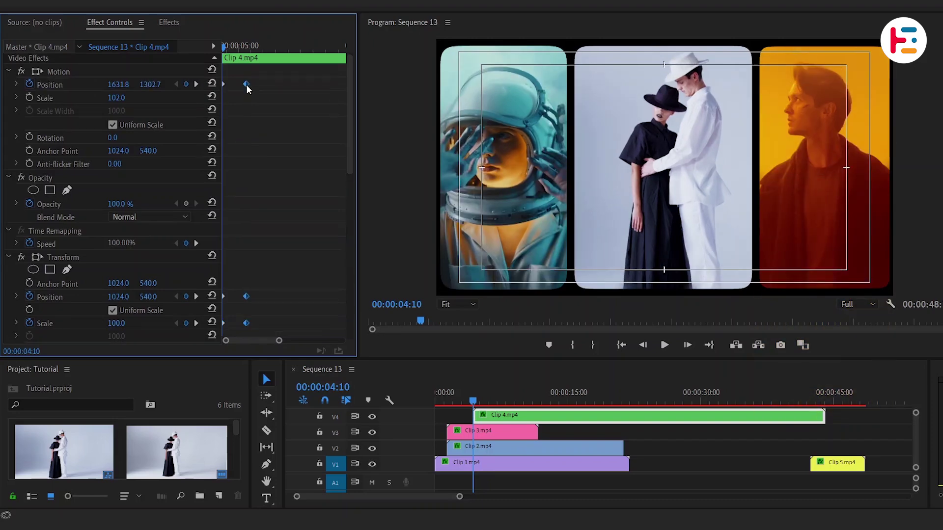
right_click(247, 86)
mouse_move(332, 176)
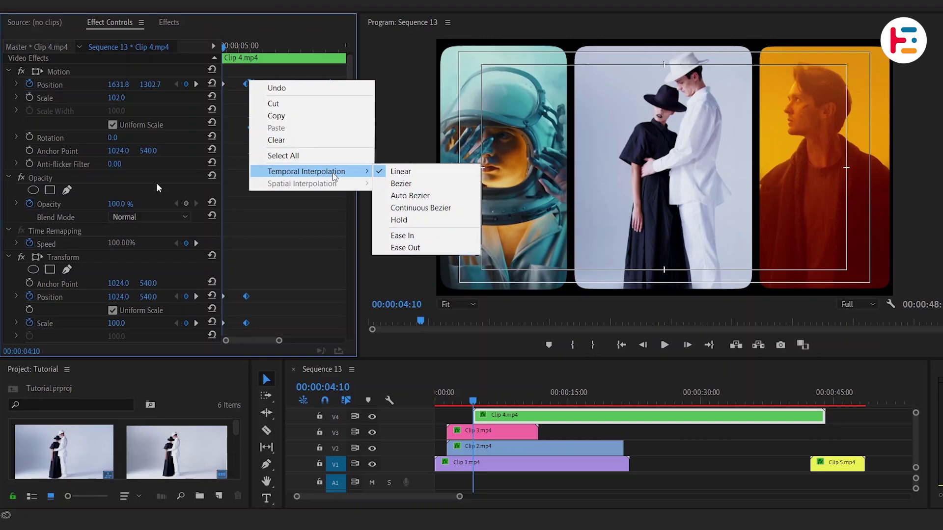
left_click(423, 236)
Step: Move Clip 5.mp4 onto track V5 starting at 00:00:04:10 and reposition it over the left column's upper half, at about 275, 243
scroll(260, 238, "down", 2)
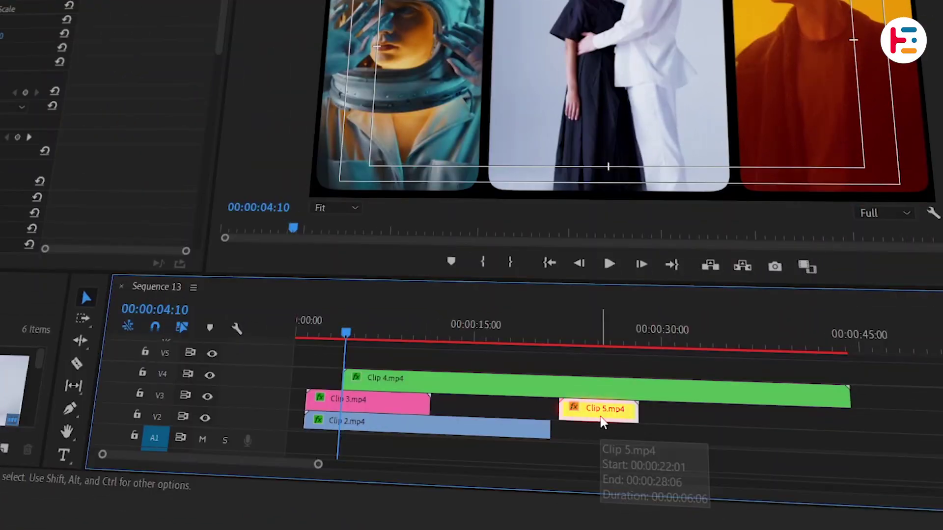
left_click_drag(603, 422, 387, 365)
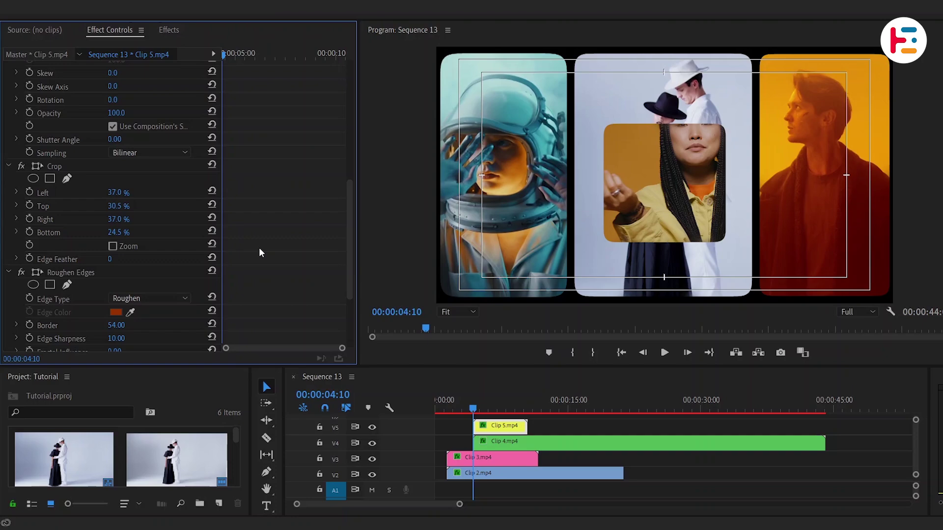
left_click(602, 131)
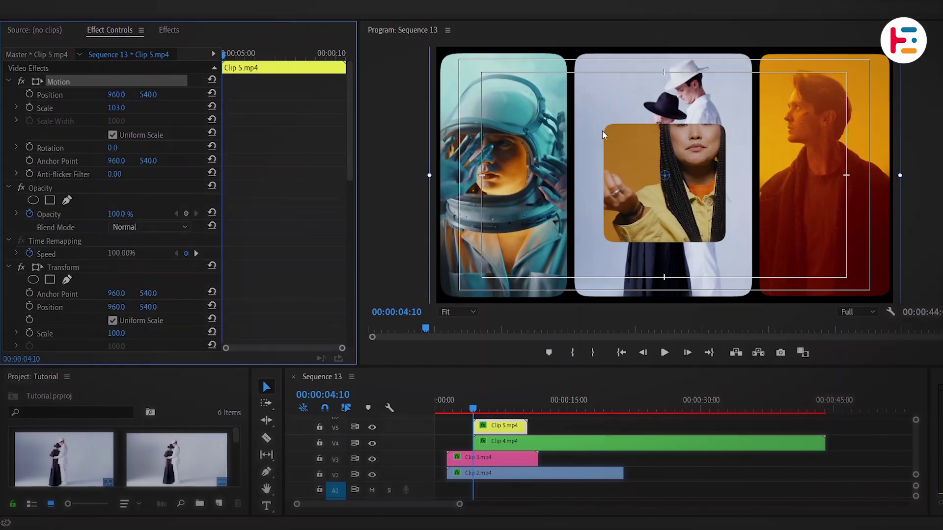
left_click_drag(601, 131, 523, 89)
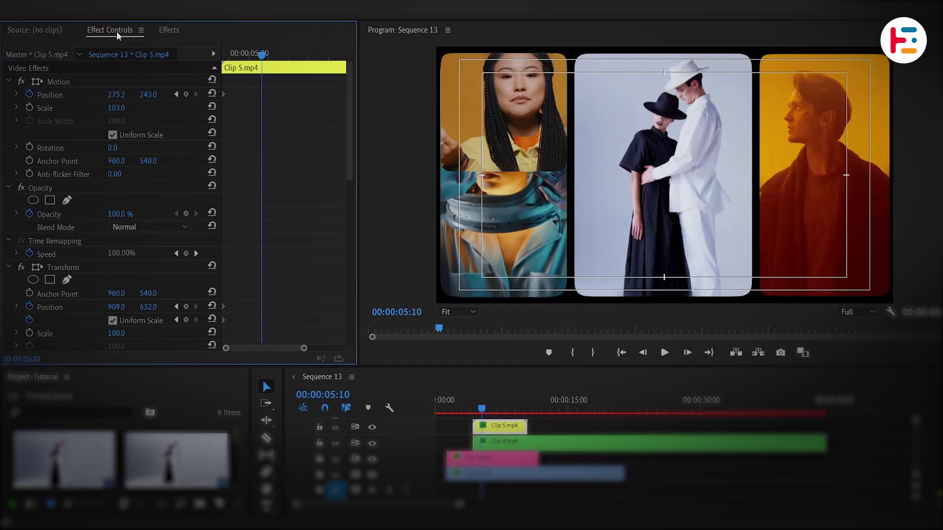
Step: Keyframe Clip 5.mp4's Motion Position, Transform Position at 730, 656 and Scale at 88 at 00:00:05:10, and ease them
left_click(222, 93)
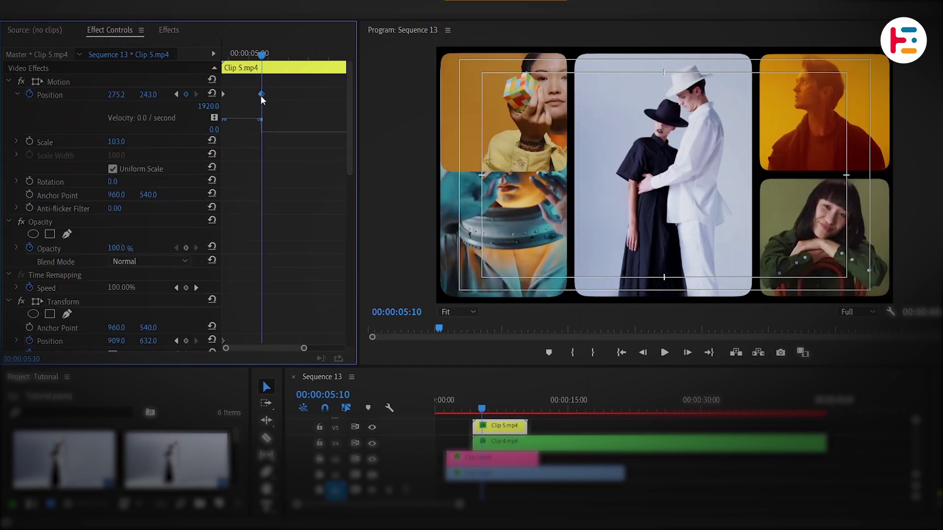
scroll(301, 174, "down", 3)
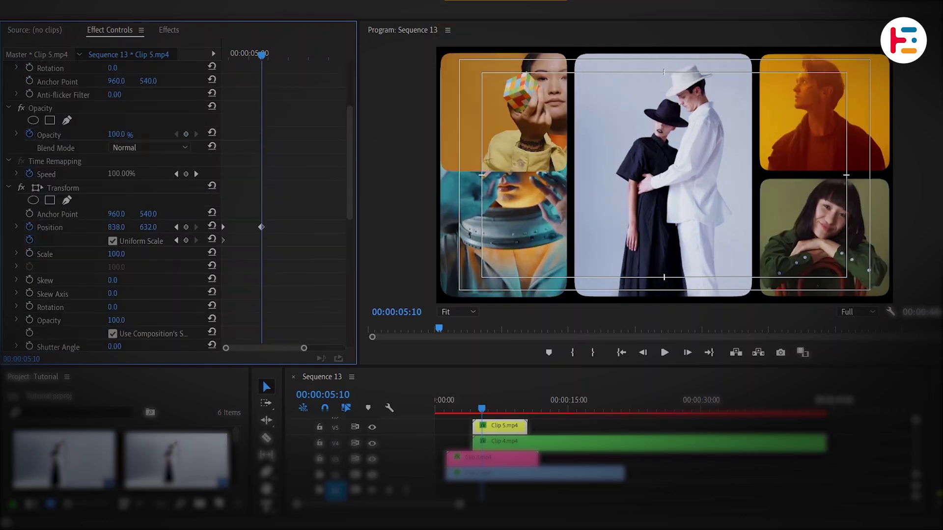
right_click(264, 224)
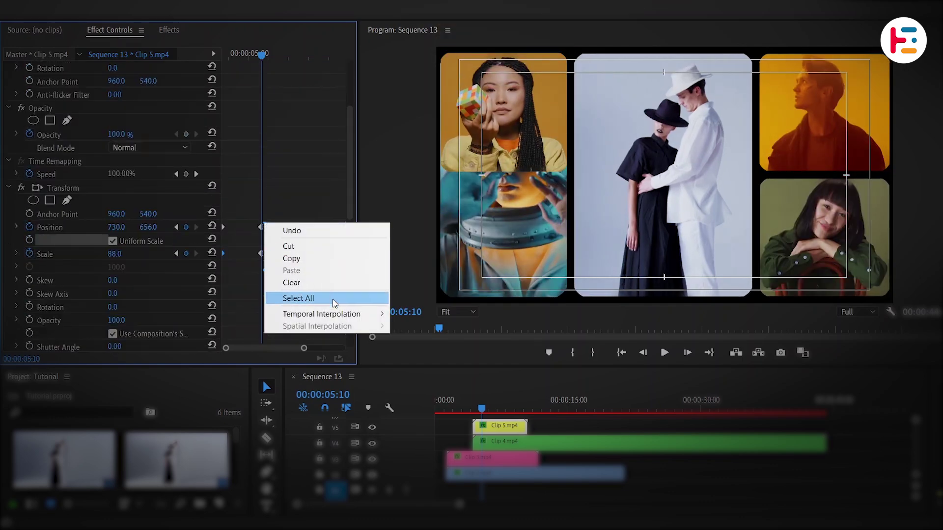
mouse_move(344, 314)
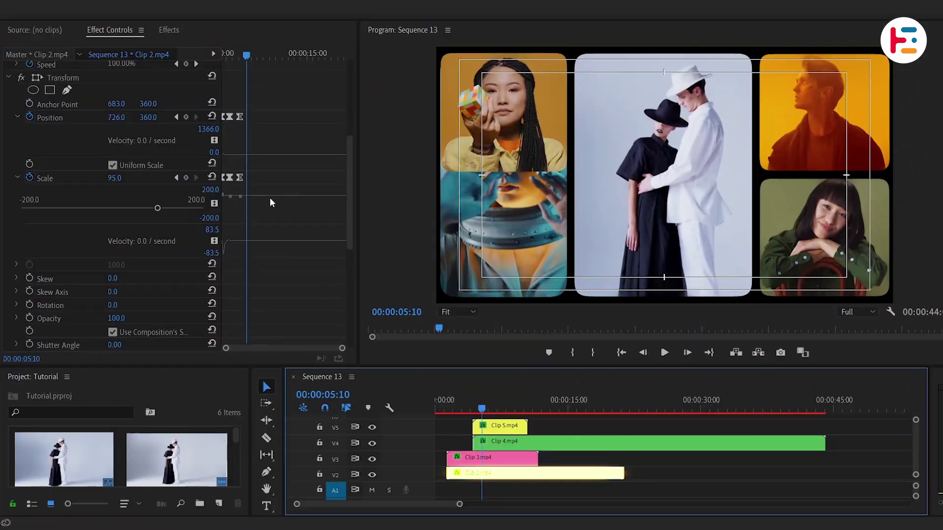
Step: Raise the Crop effect's Top value on Clip 2.mp4 at 00:00:05:10 until a gap separates it from Clip 5.mp4 above
scroll(270, 203, "down", 5)
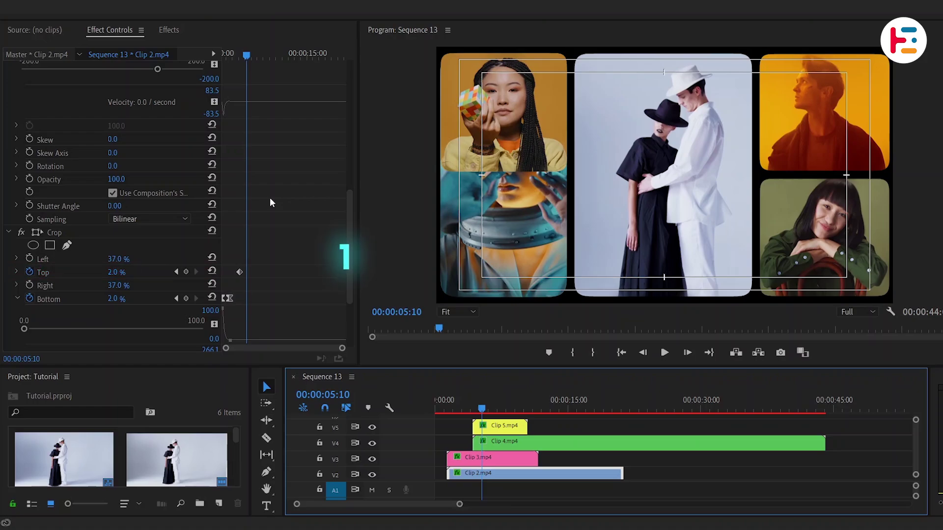
left_click_drag(117, 272, 126, 273)
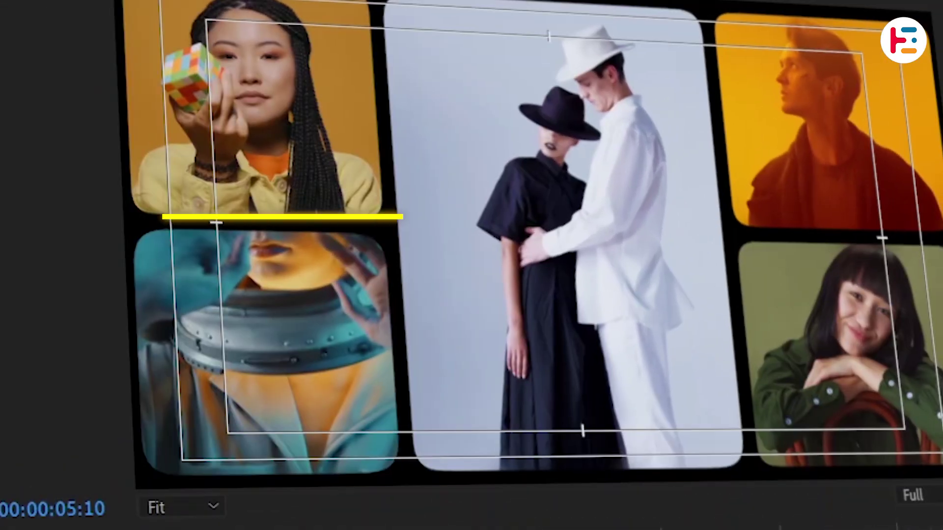